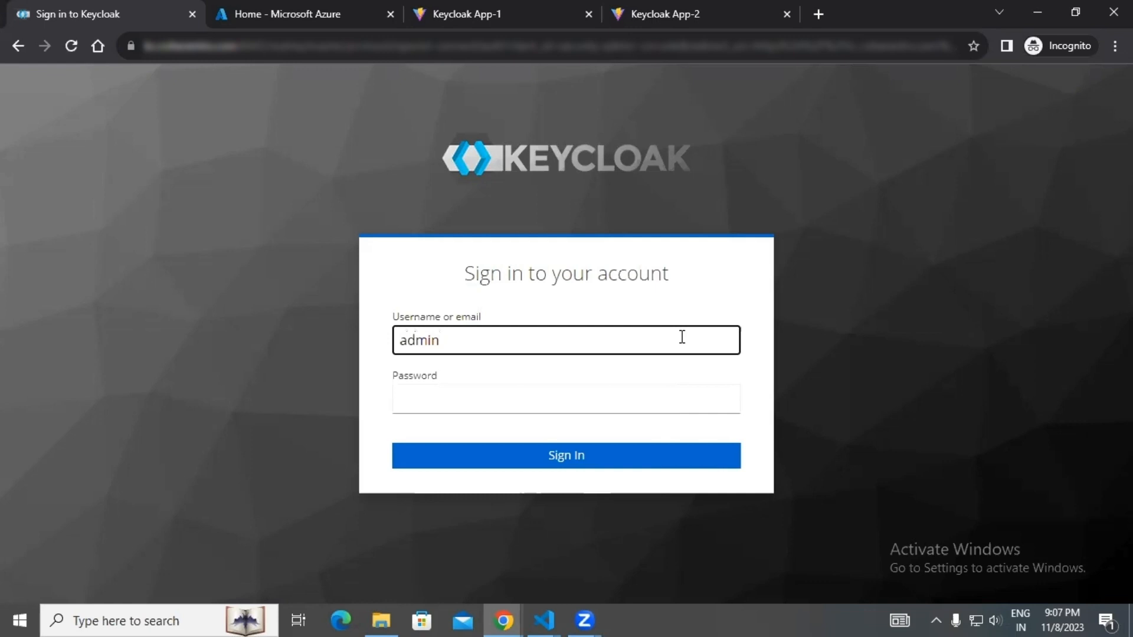
Enter the admin account's password and sign in to the administration console.
key("Tab")
type("admin")
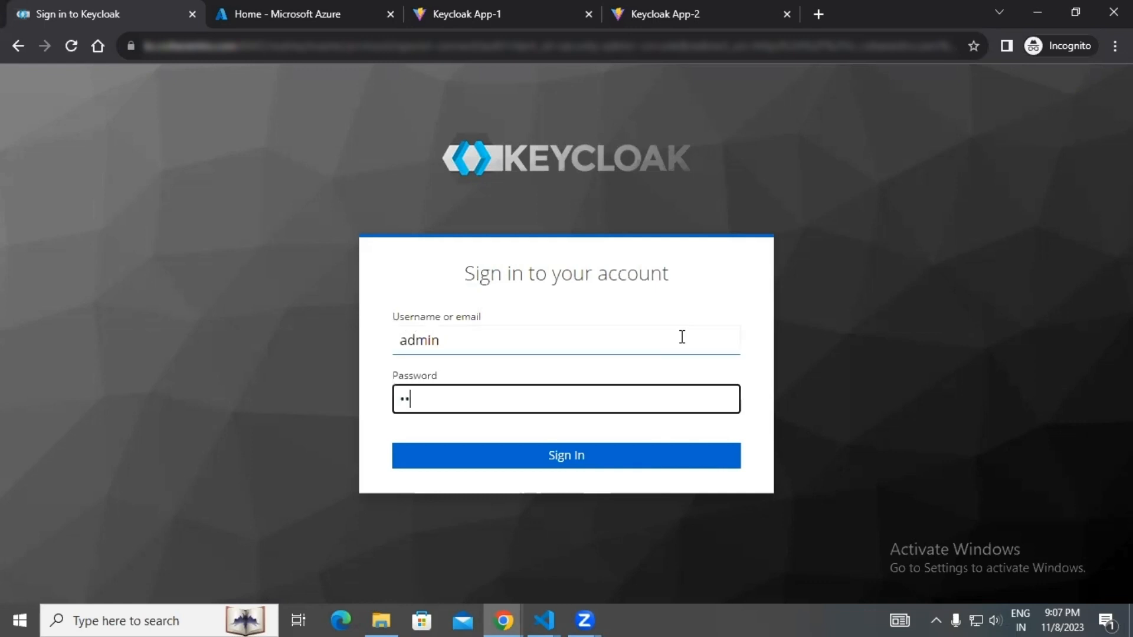
key("Return")
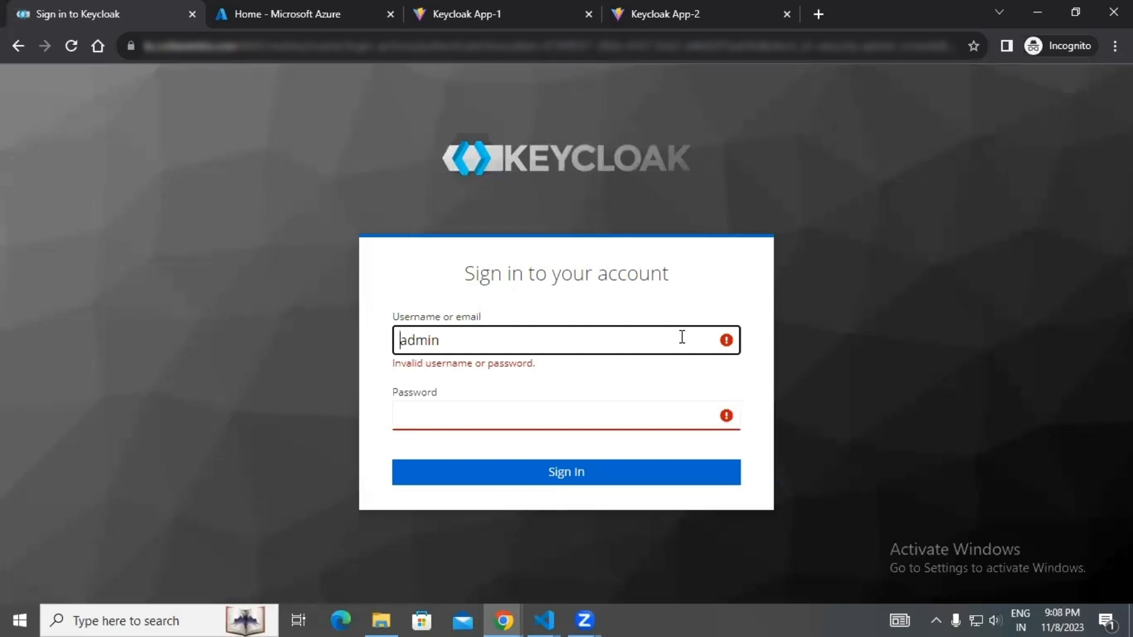
left_click(653, 409)
type("admin")
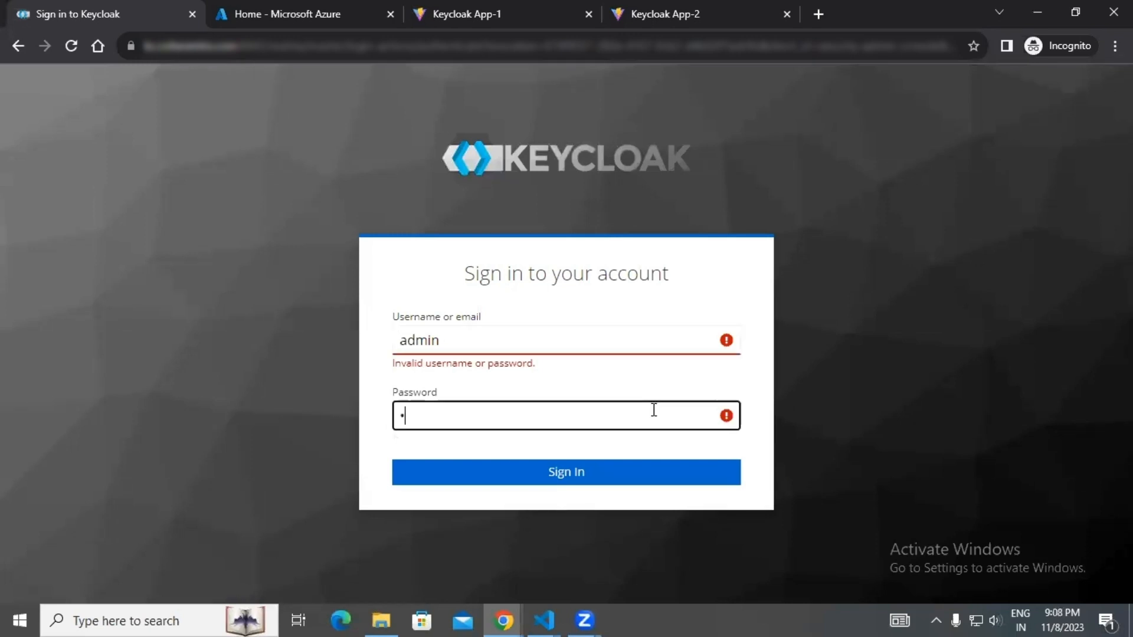
key("Return")
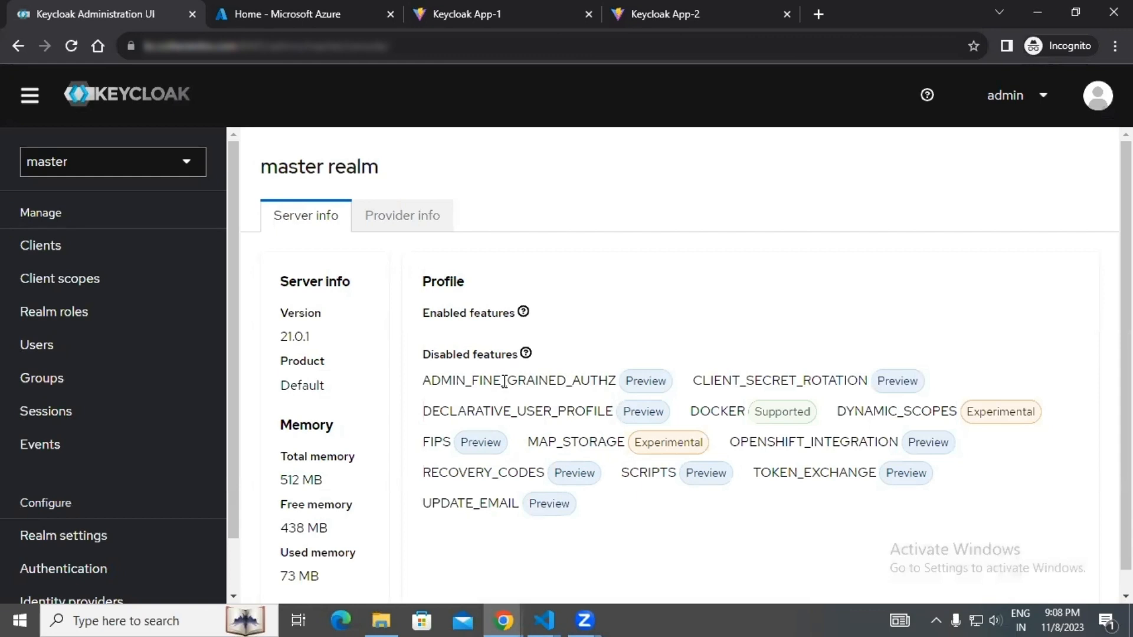
Create a new realm named keycloak-demo.
left_click(178, 165)
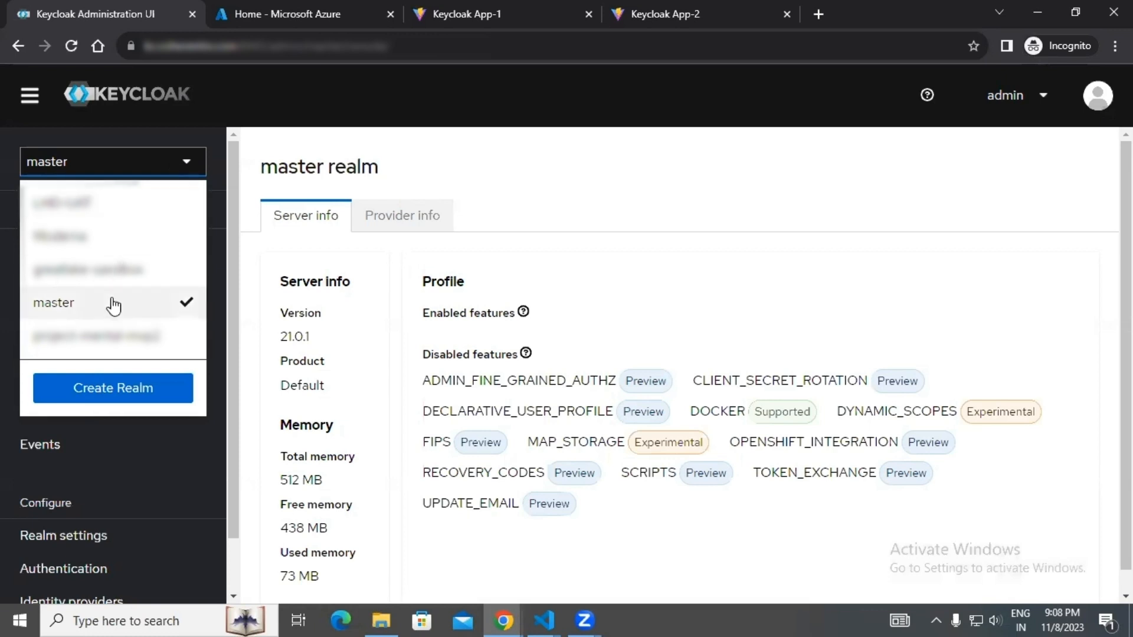
left_click(142, 387)
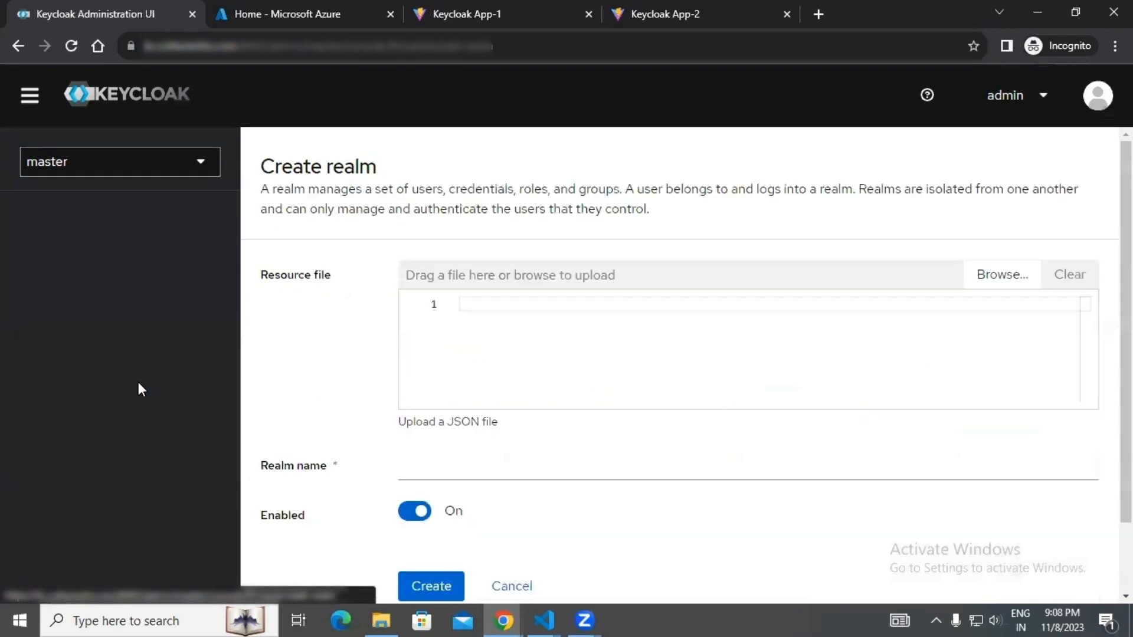
left_click(435, 475)
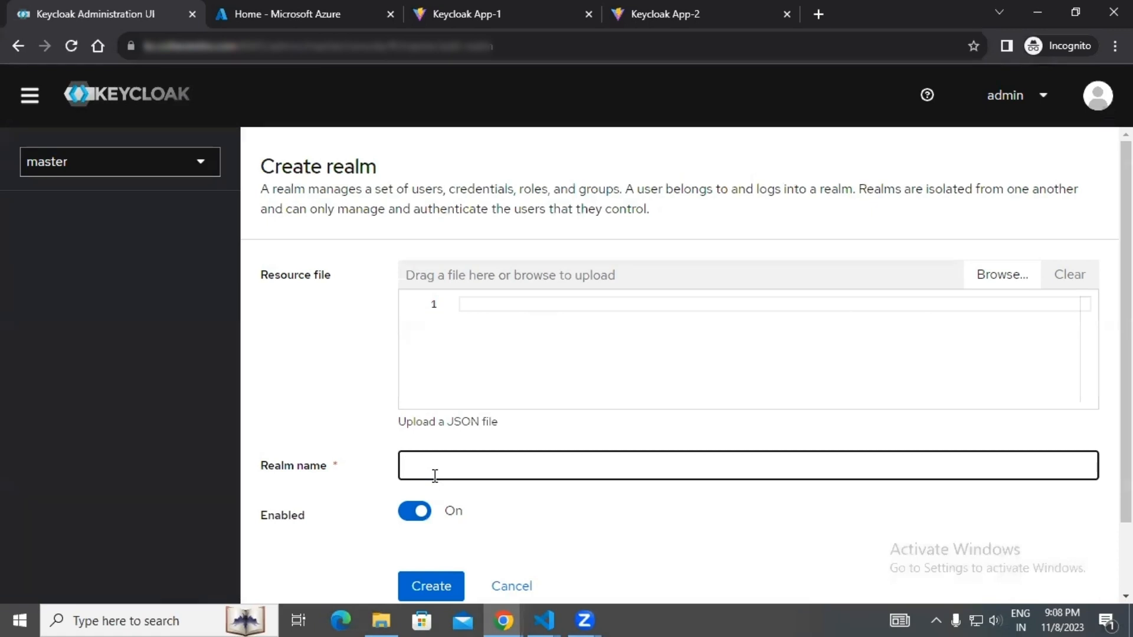
type("keycloak-demo")
left_click(439, 586)
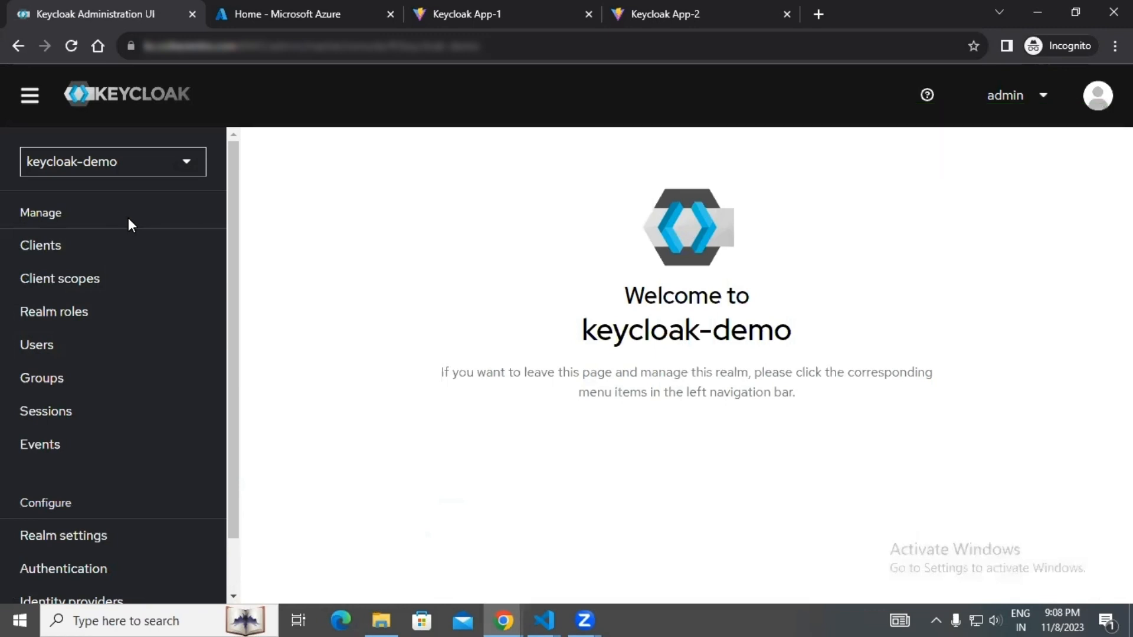
Start a new client in the keycloak-demo realm with OpenID Connect as the client type.
left_click(120, 256)
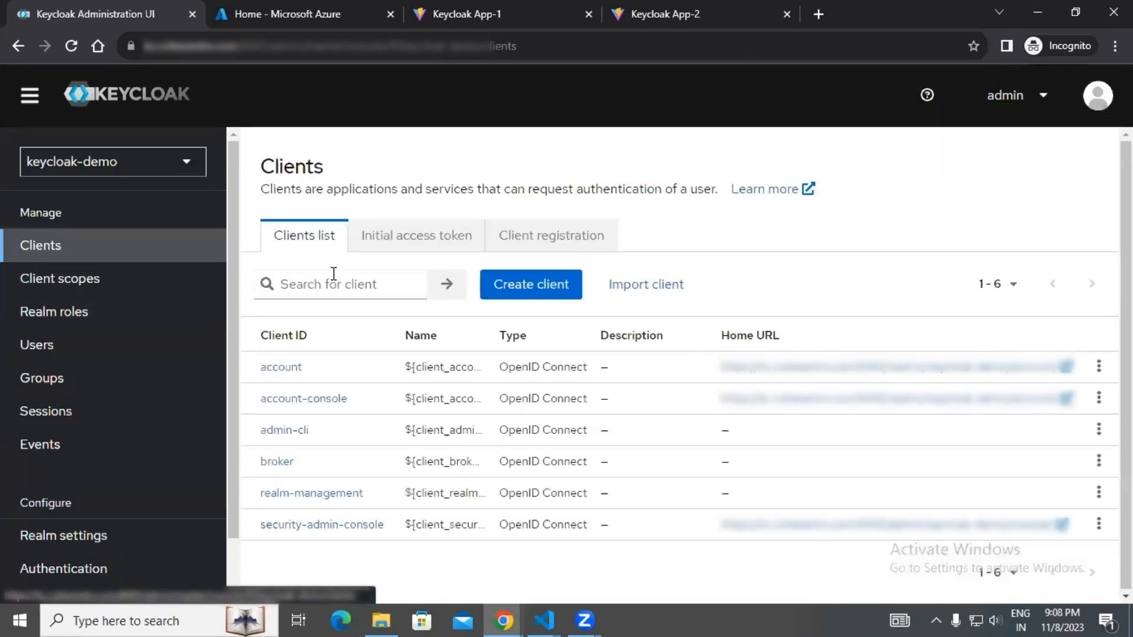
left_click(520, 289)
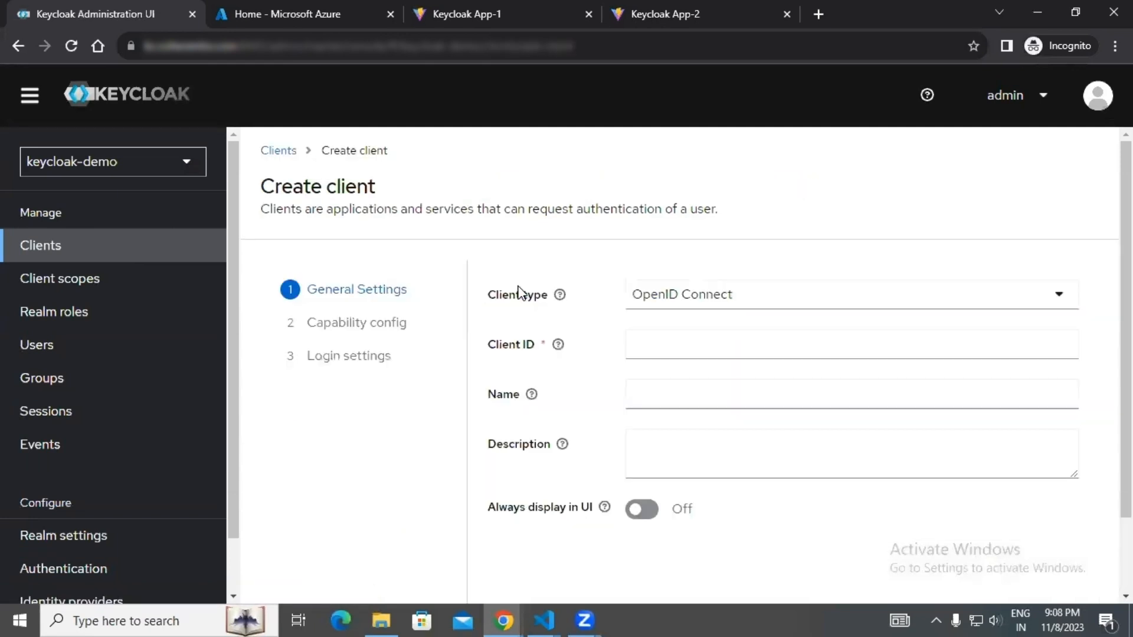
left_click(685, 306)
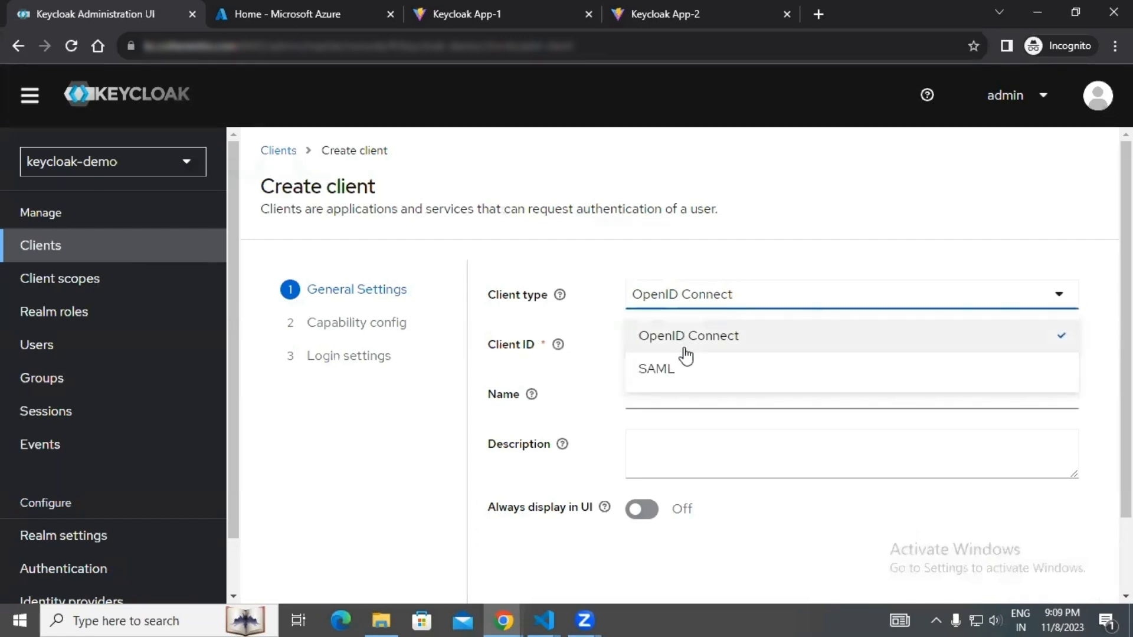
left_click(702, 312)
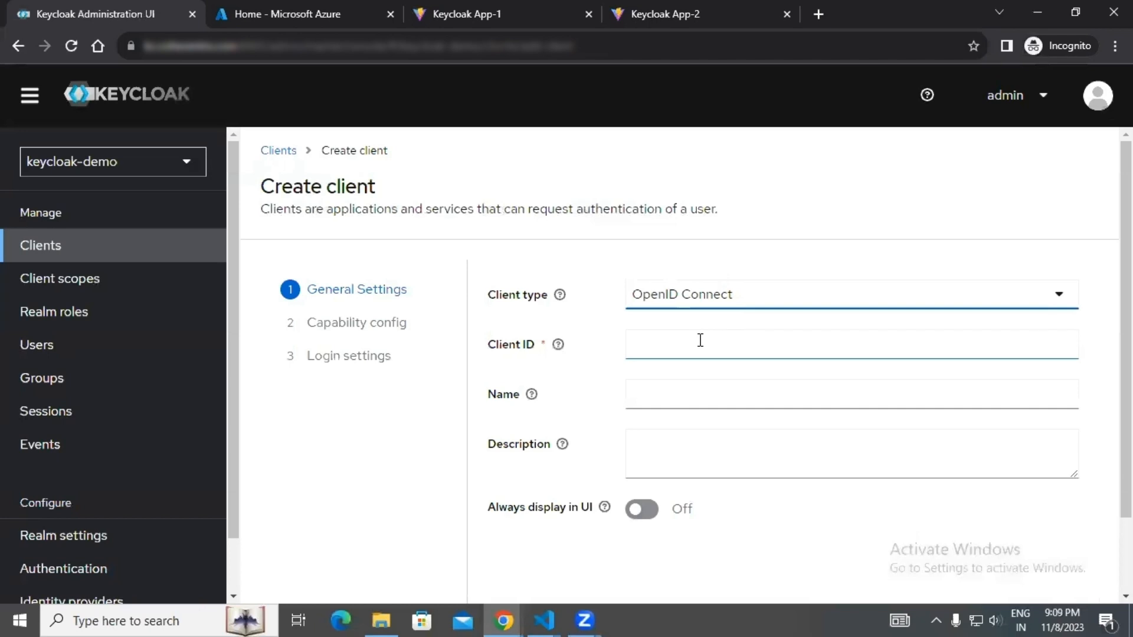
Set the client ID and name to keycloak-demo, and accept the default capability configuration to reach the login settings.
left_click(700, 340)
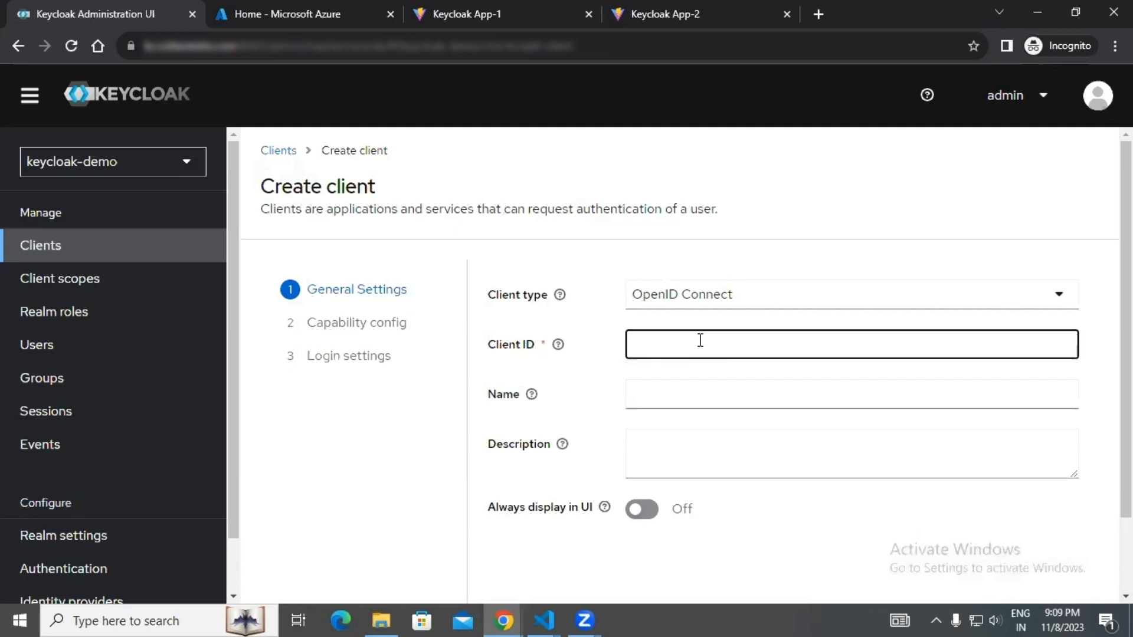
type("keycloak-demo")
key("ctrl+a")
key("ctrl+c")
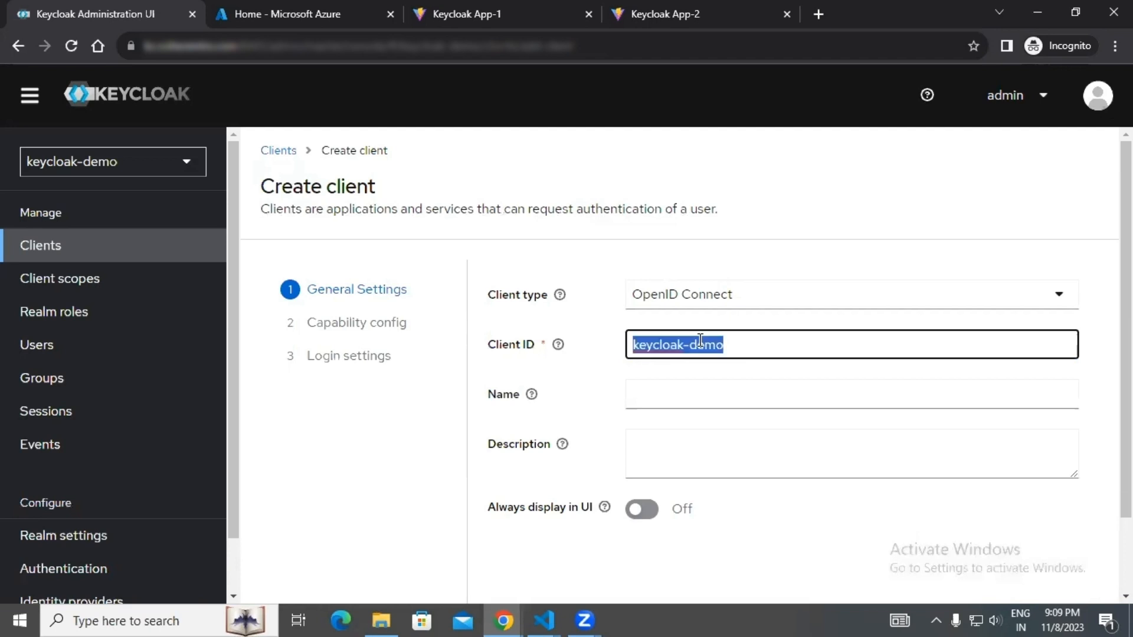
left_click(696, 395)
key("ctrl+v")
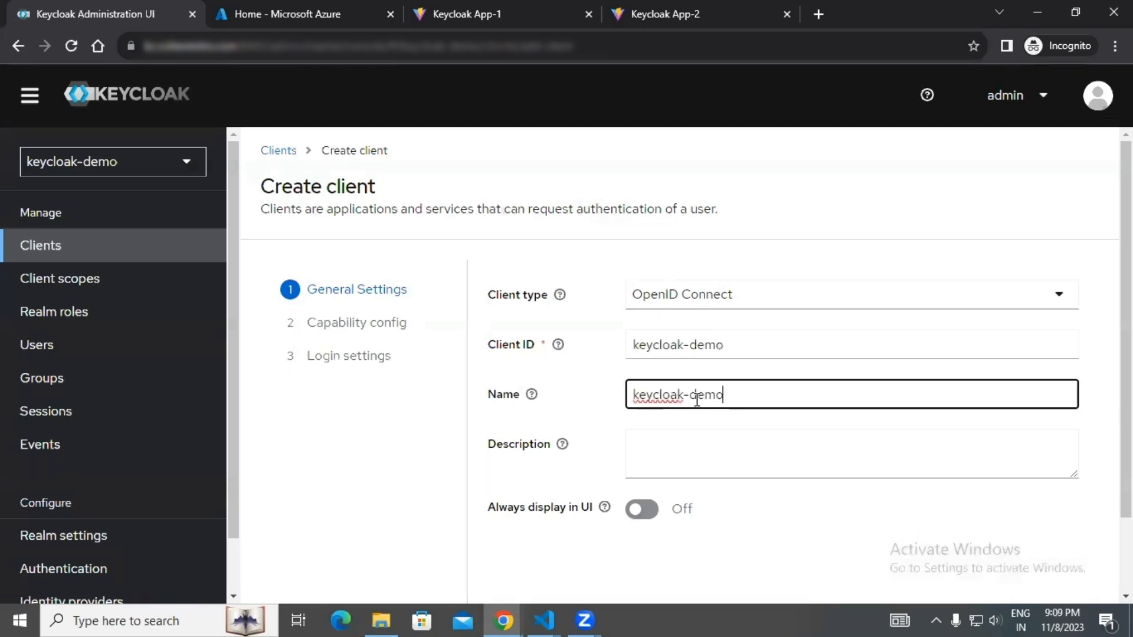
scroll(639, 495, "down", 2)
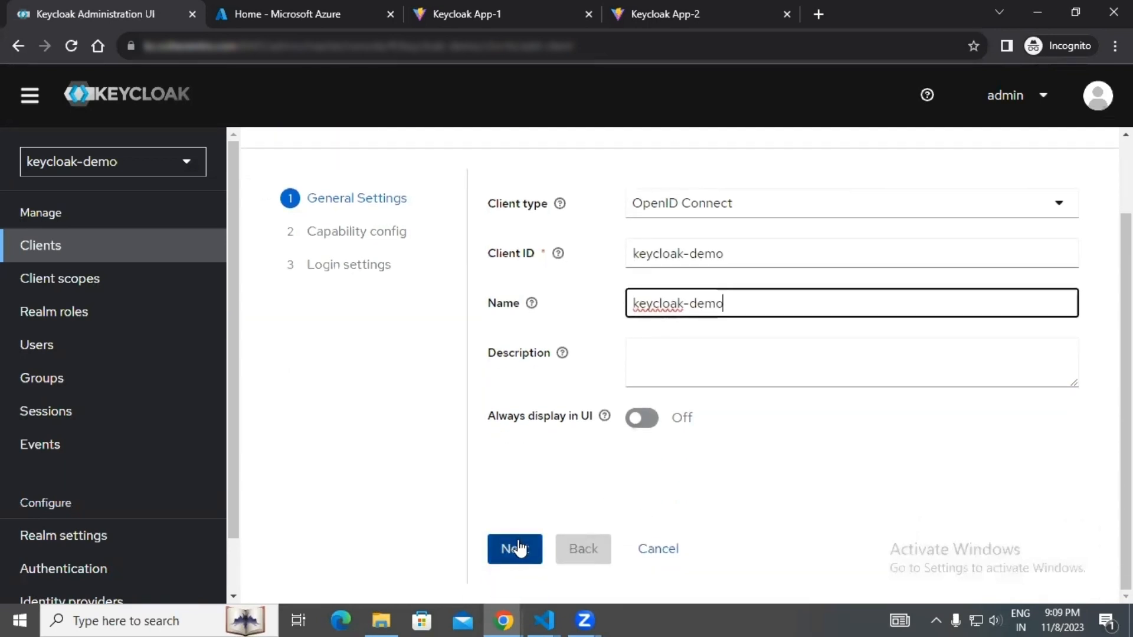
left_click(515, 549)
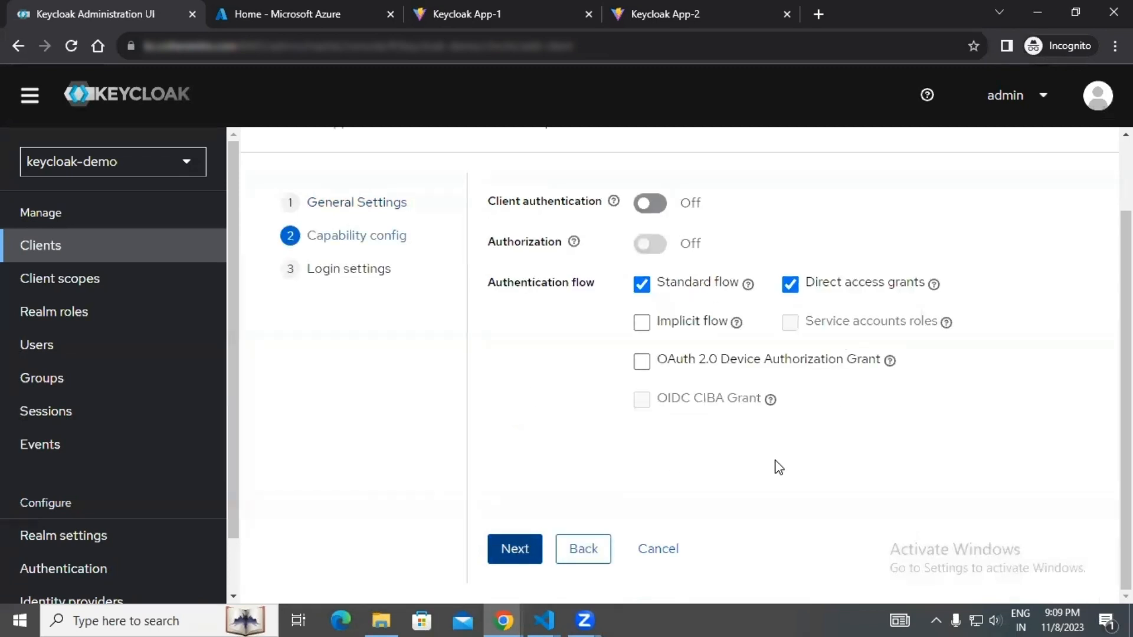
left_click(524, 558)
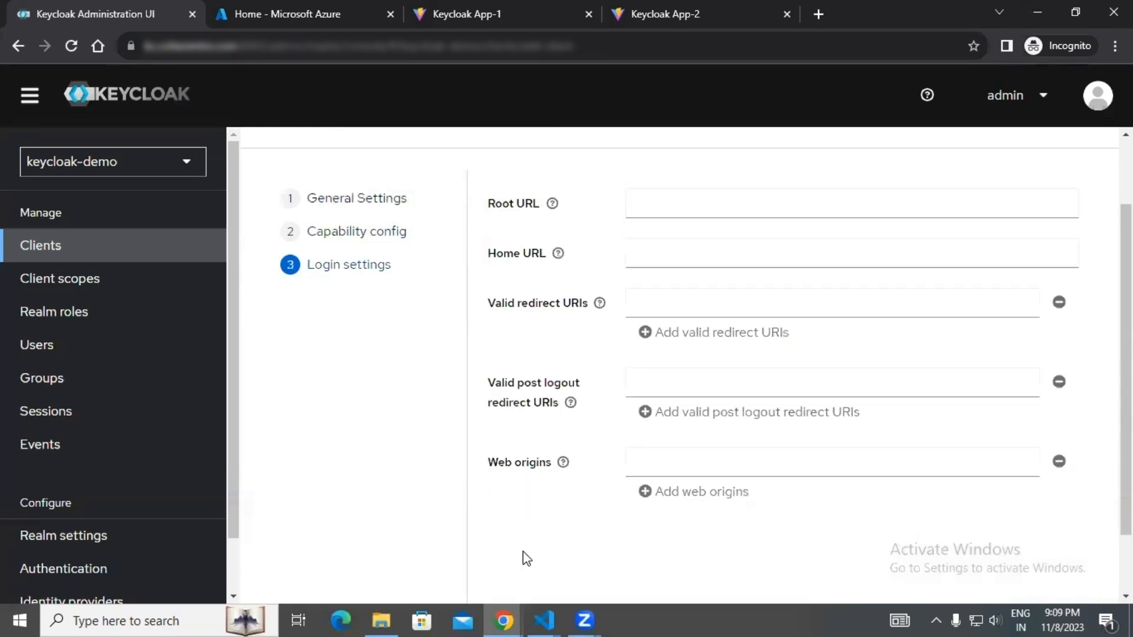
left_click(708, 198)
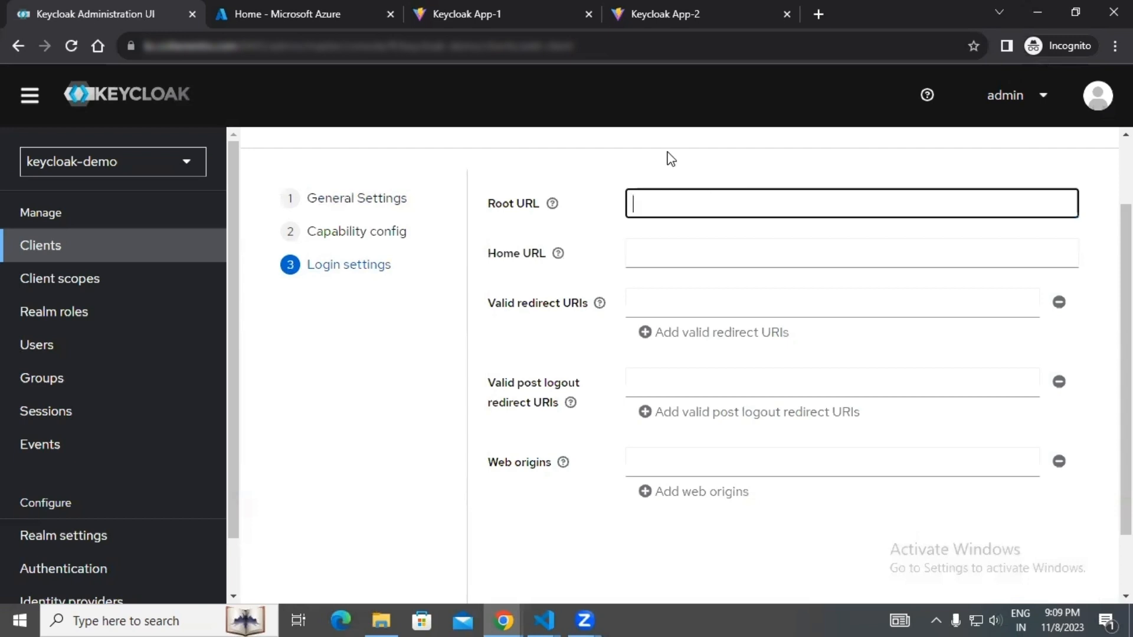
left_click(529, 4)
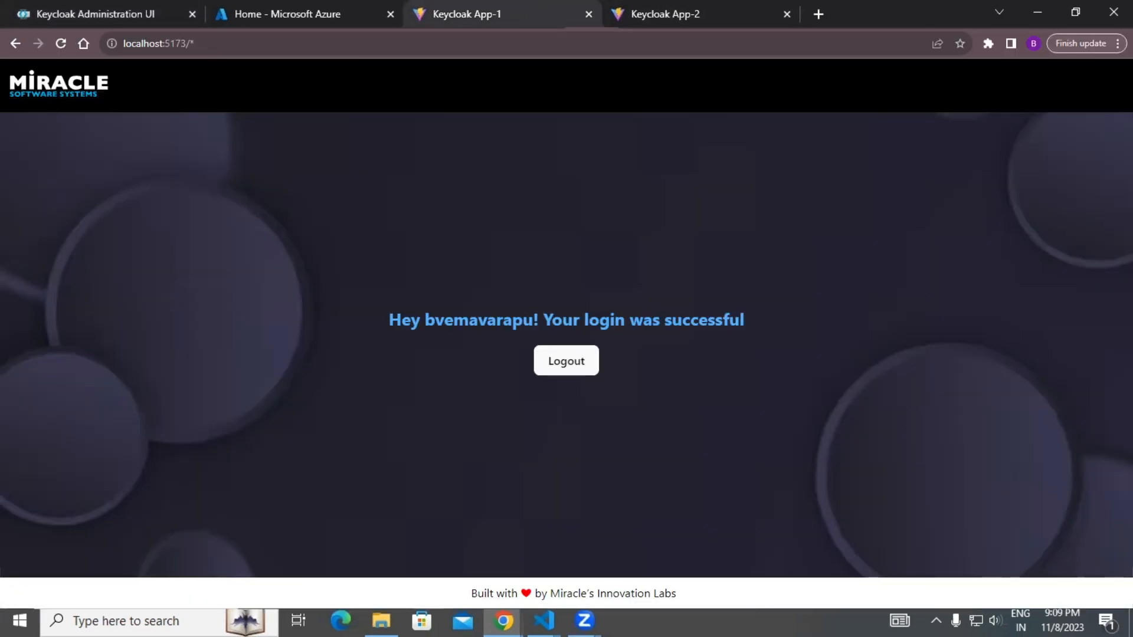
left_click(55, 7)
type("http://localhost:5173/")
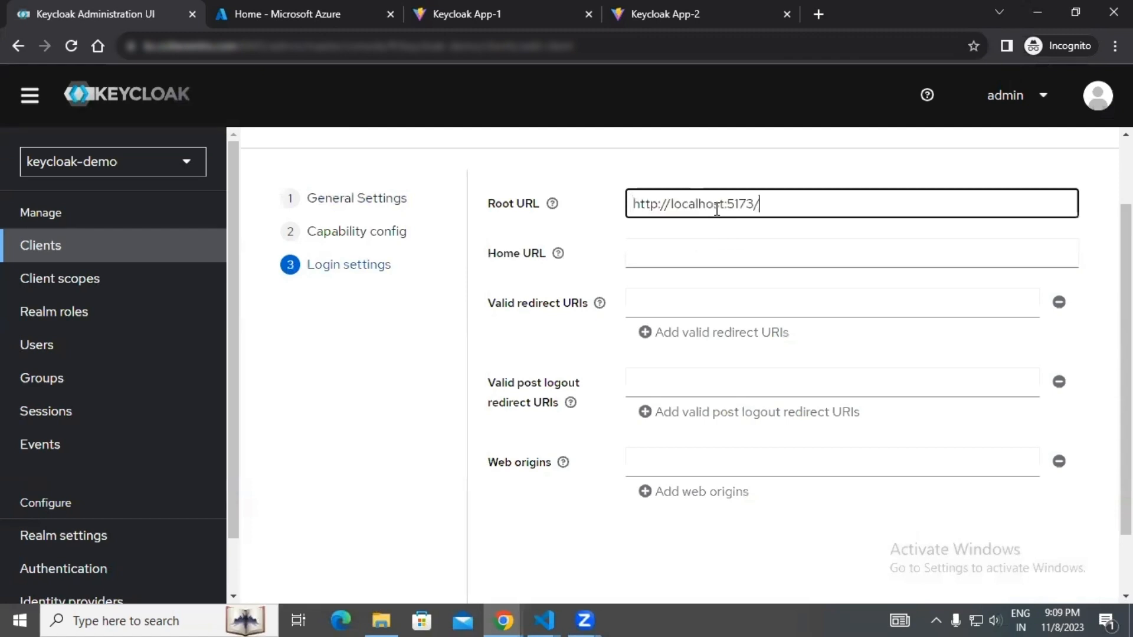
type("*")
left_click(715, 245)
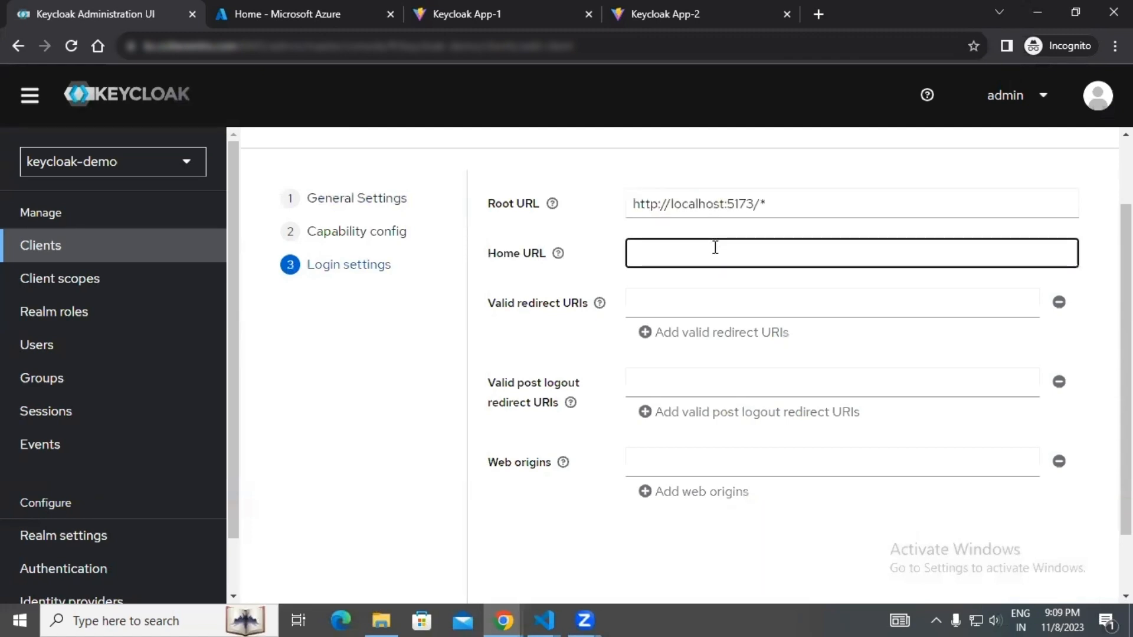
type("http://localhost:5173/")
type("*")
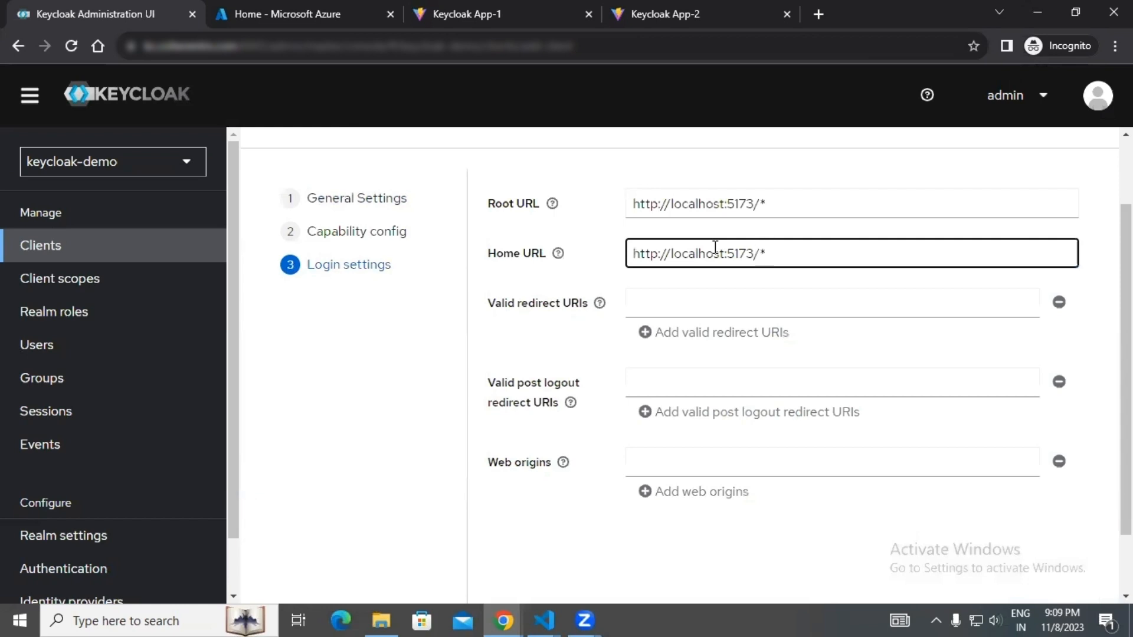
left_click(719, 297)
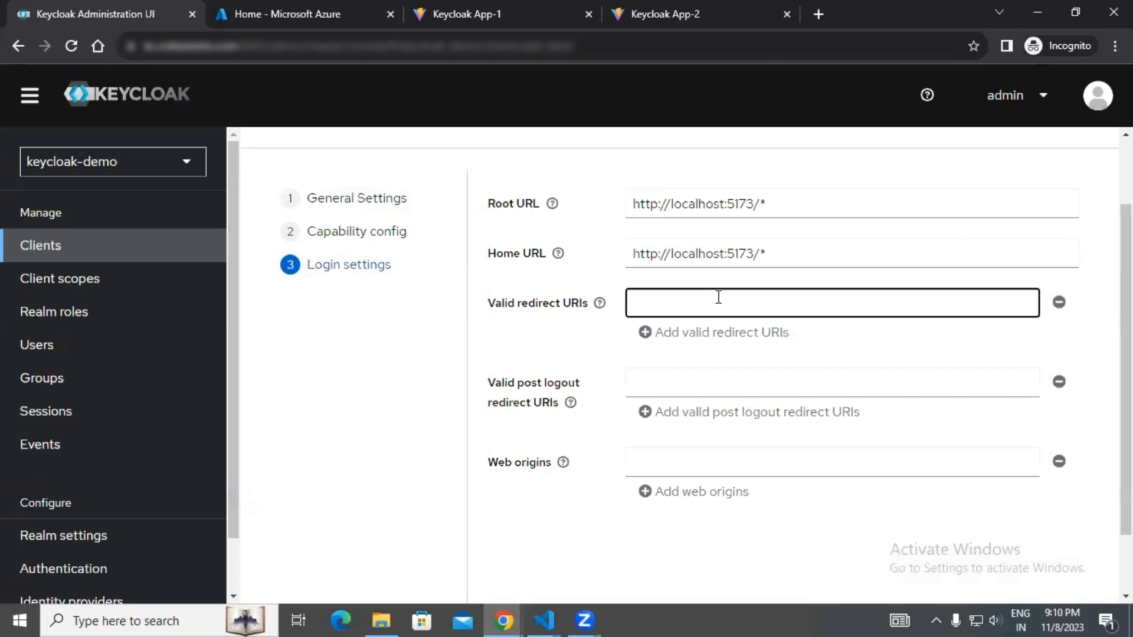
type("http://localhost:5173/")
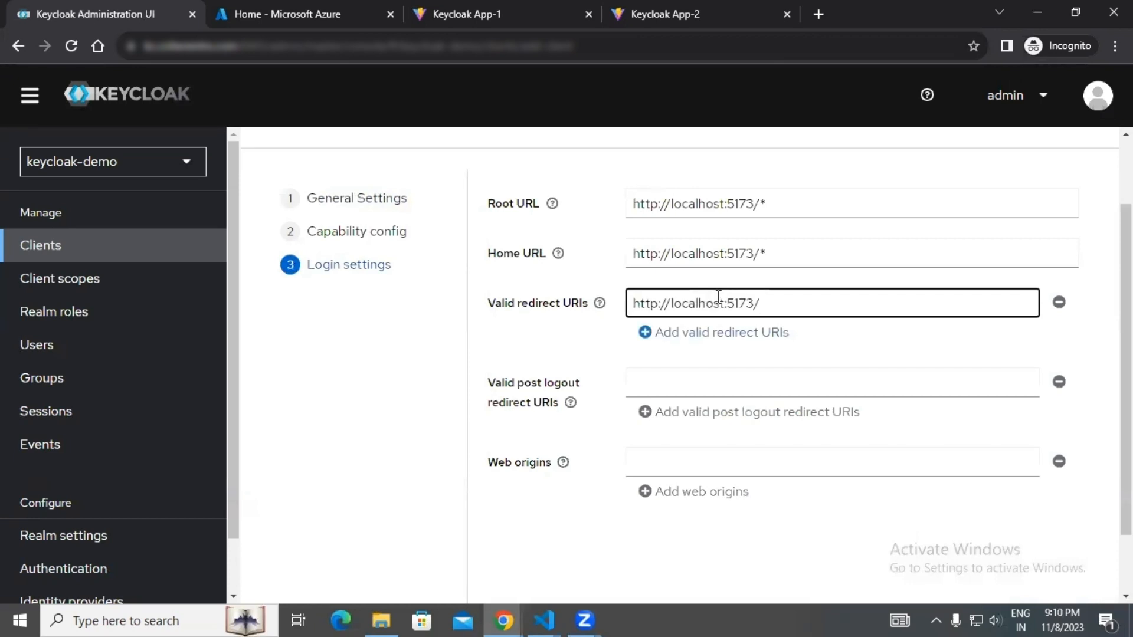
type("*")
left_click(721, 331)
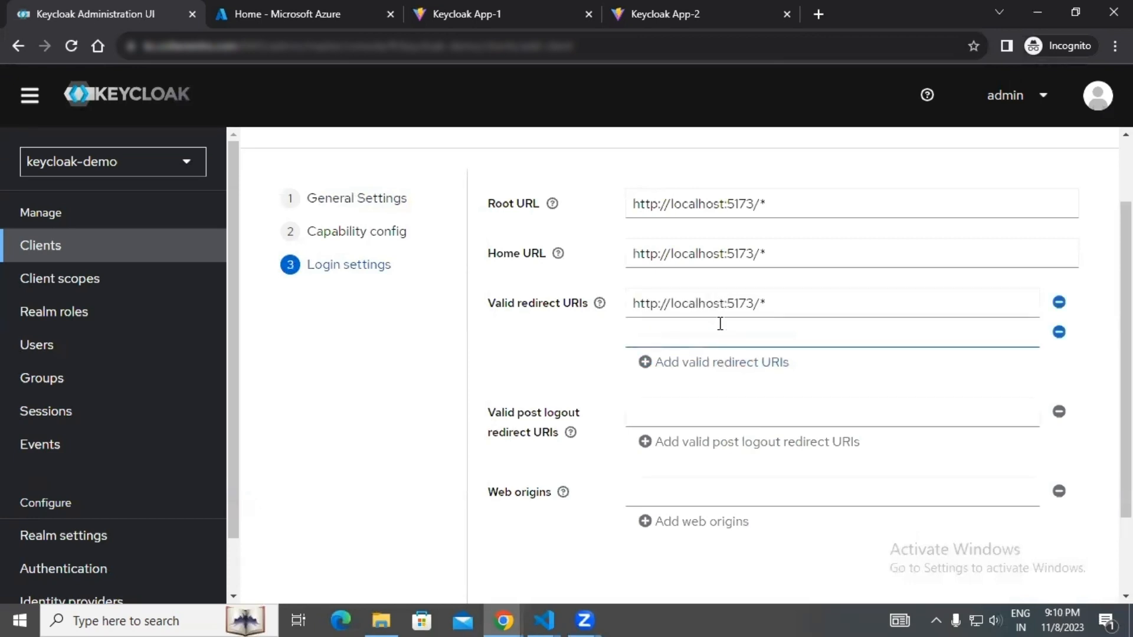
left_click(671, 9)
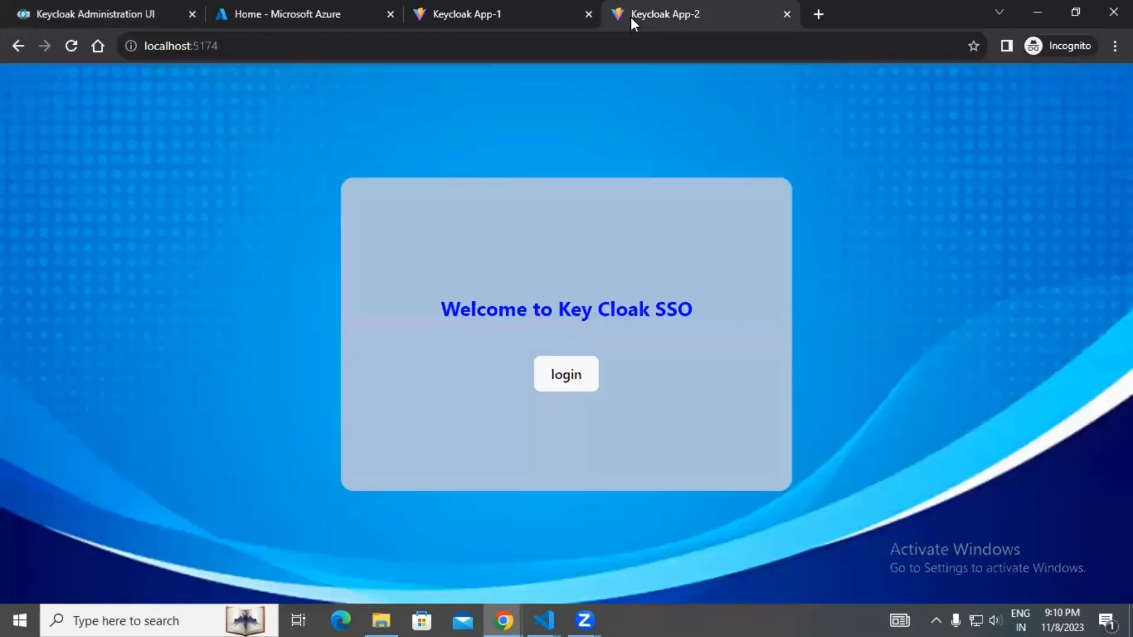
left_click(268, 47)
key("ctrl+c")
left_click(140, 3)
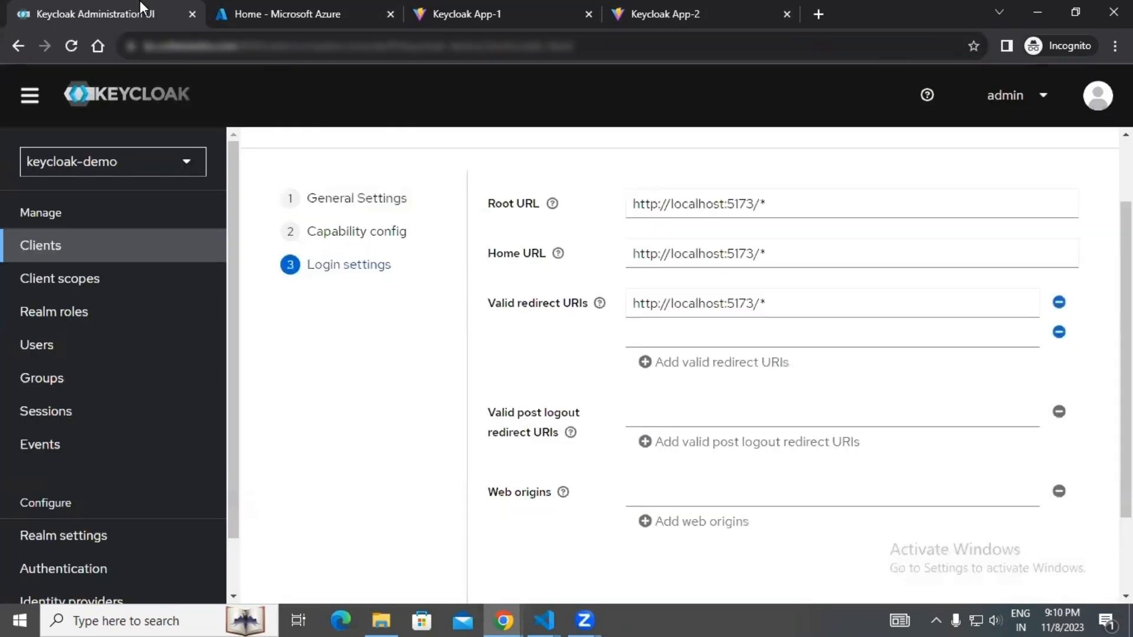
left_click(702, 333)
key("ctrl+v")
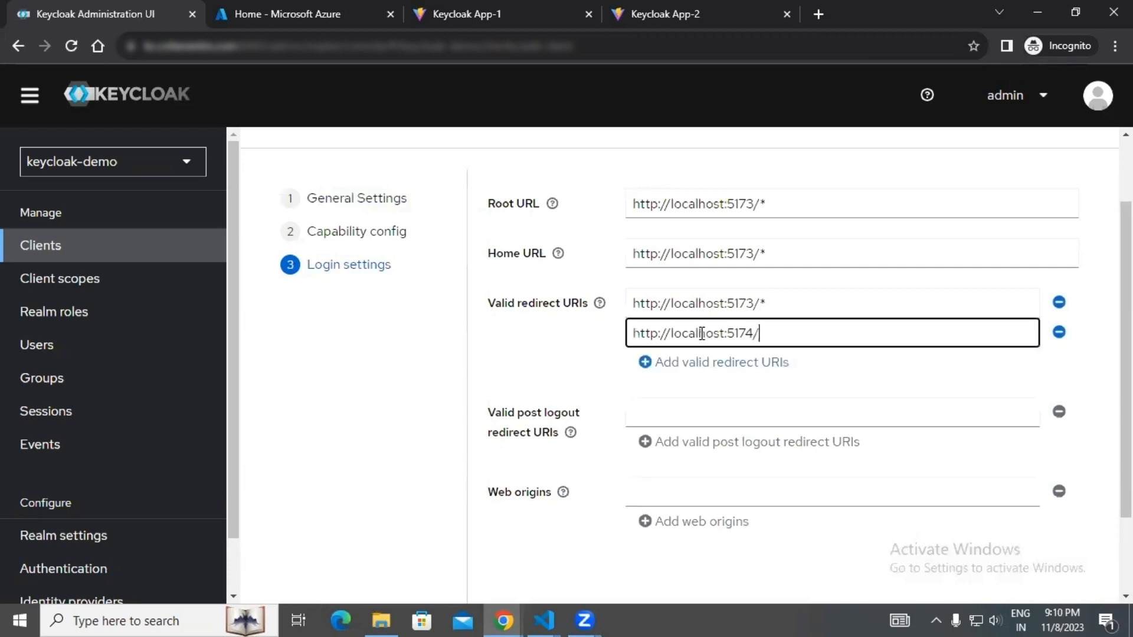
type("*")
Set the client's web origins to * and save the new client.
left_click(705, 491)
type("*")
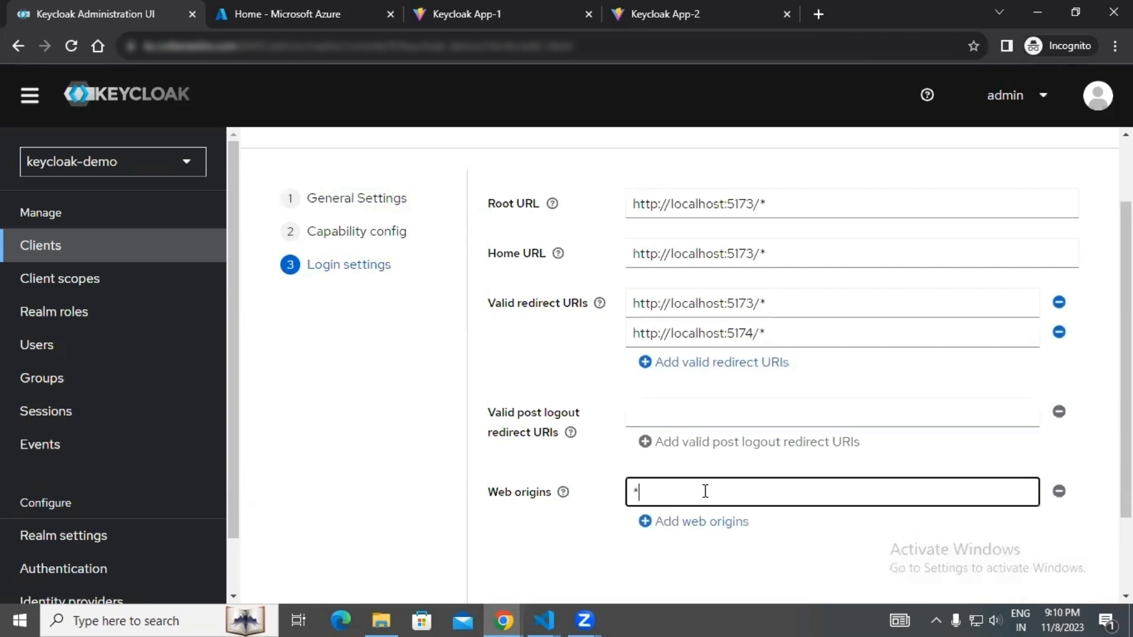
scroll(706, 530, "down", 1)
scroll(706, 531, "down", 2)
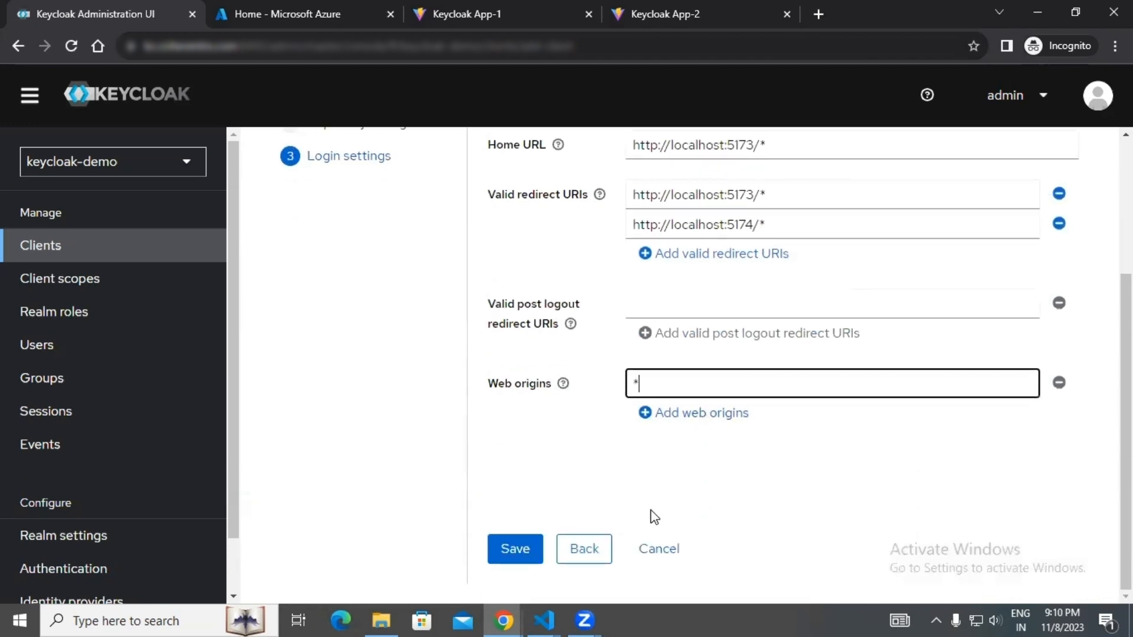
left_click(534, 547)
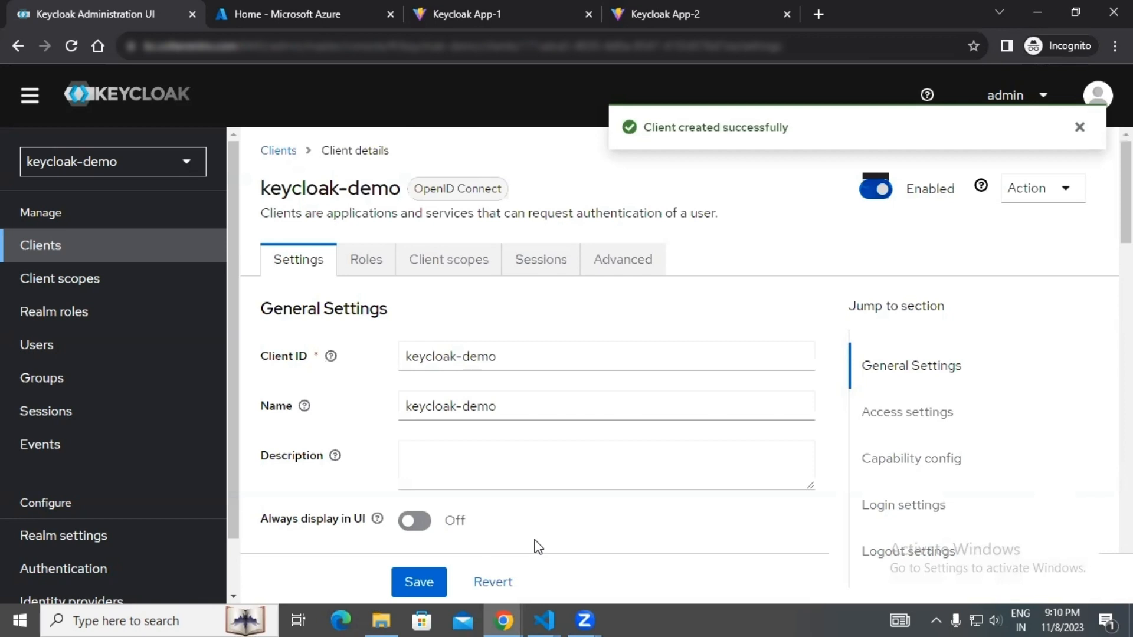
Start a new user in the keycloak-demo realm and enter the person's username.
left_click(53, 352)
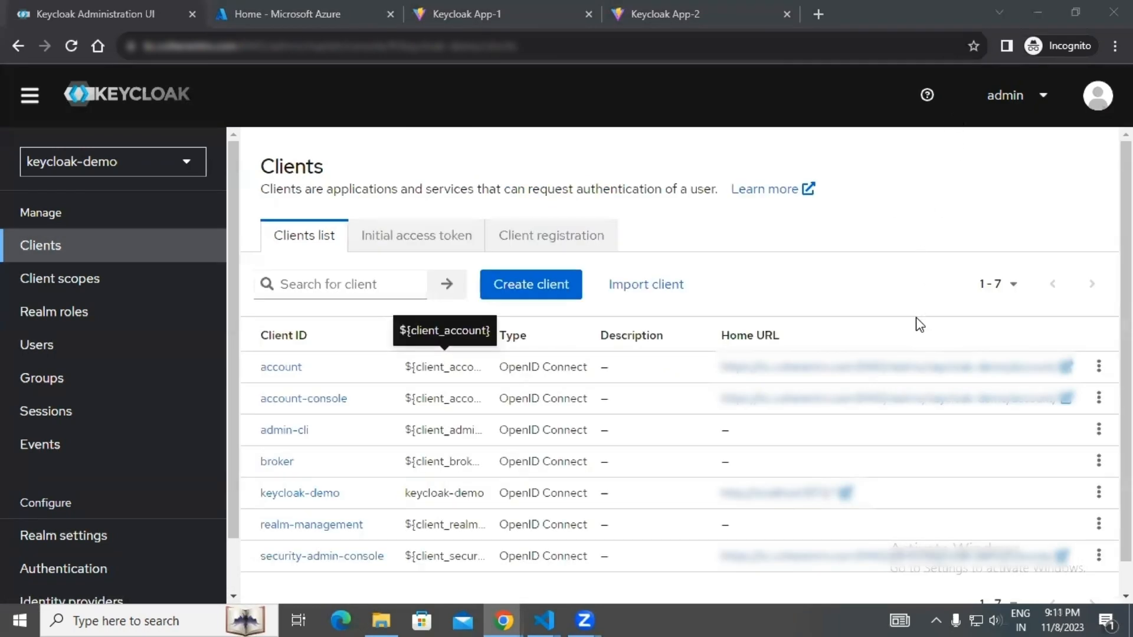
left_click(128, 358)
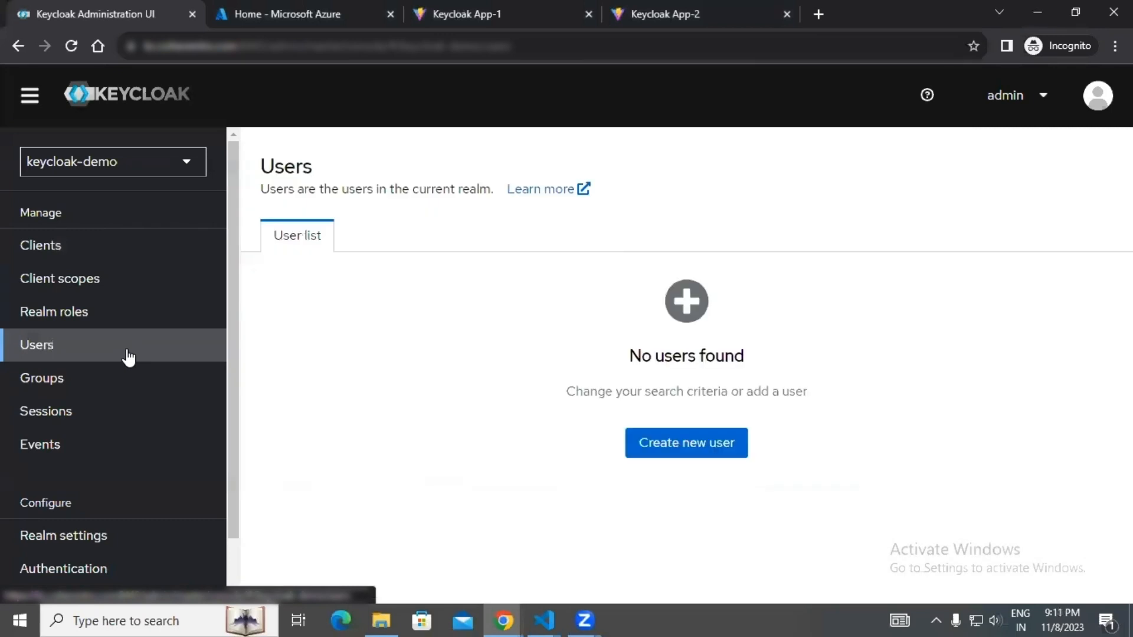
left_click(678, 447)
left_click(428, 334)
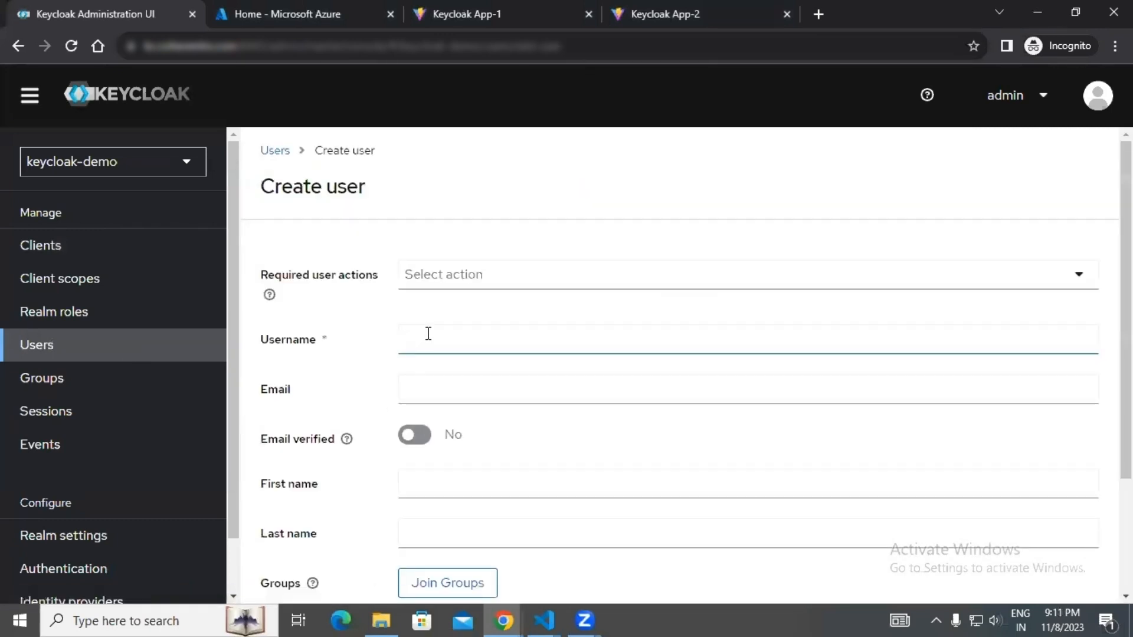
left_click(429, 334)
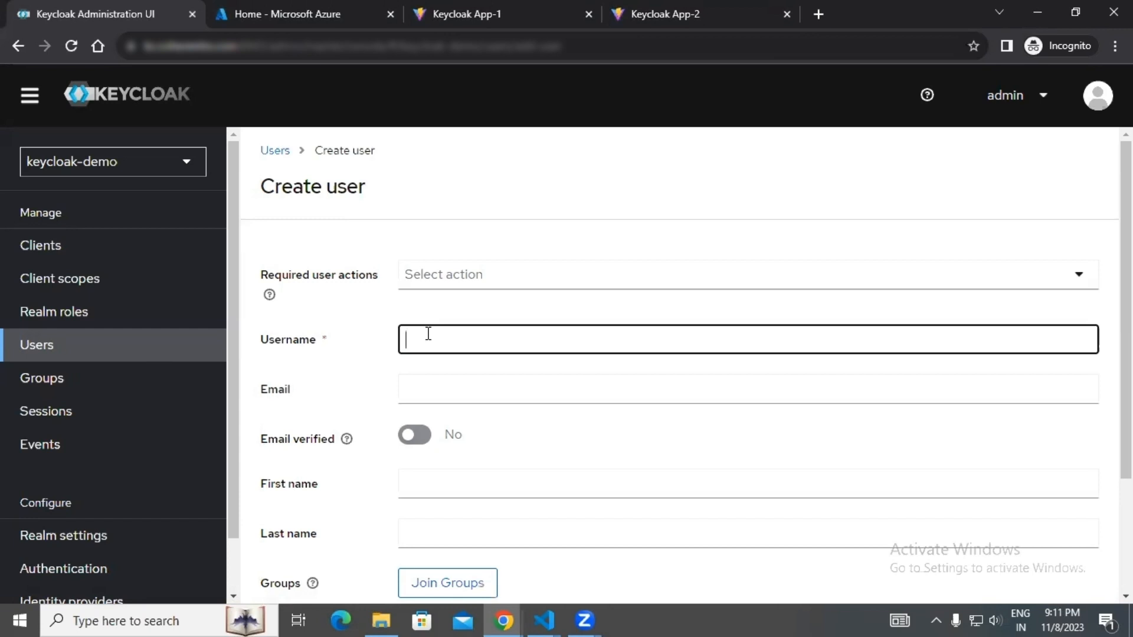
key("F12")
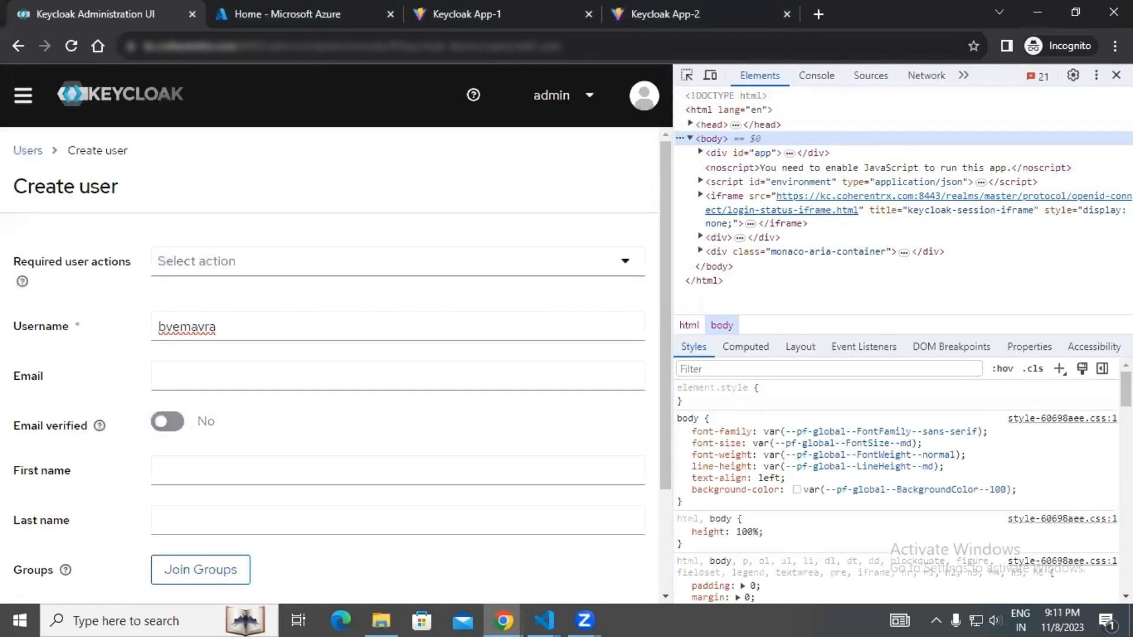
key("F12")
left_click(957, 118)
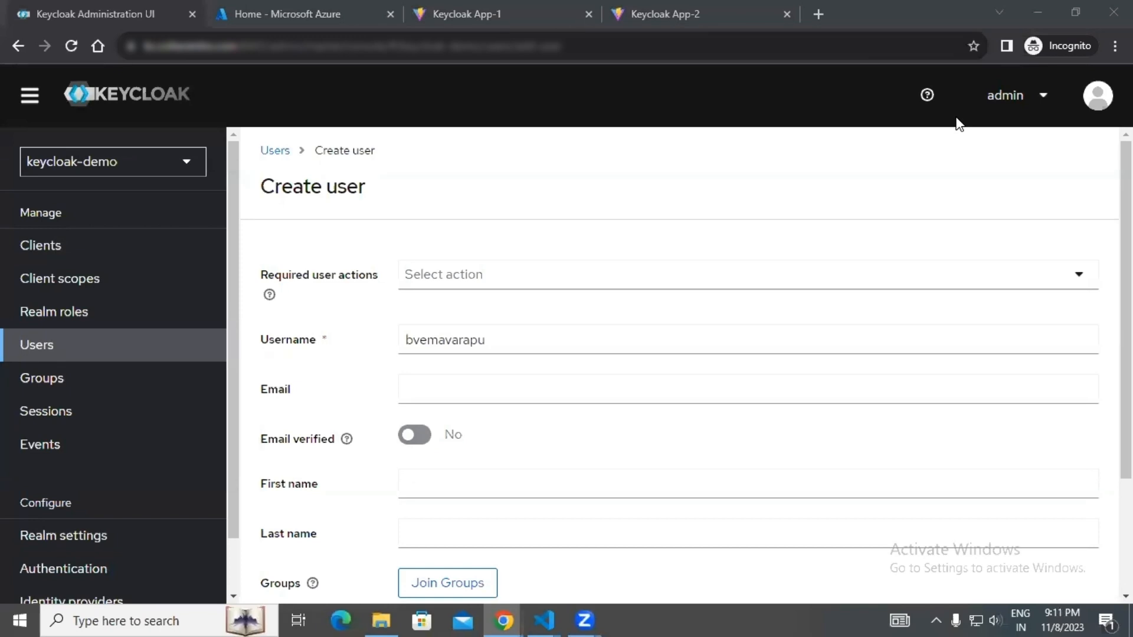
Fill in the new user's first name and last name, leave the email empty, and create the user.
left_click(505, 403)
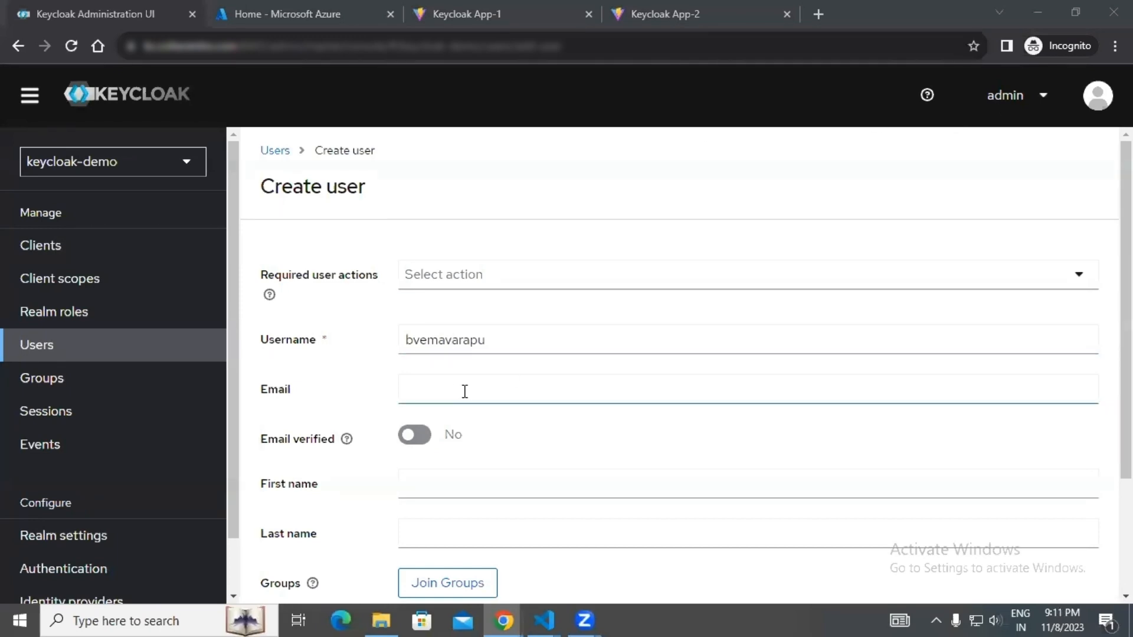
scroll(472, 366, "down", 3)
left_click(483, 325)
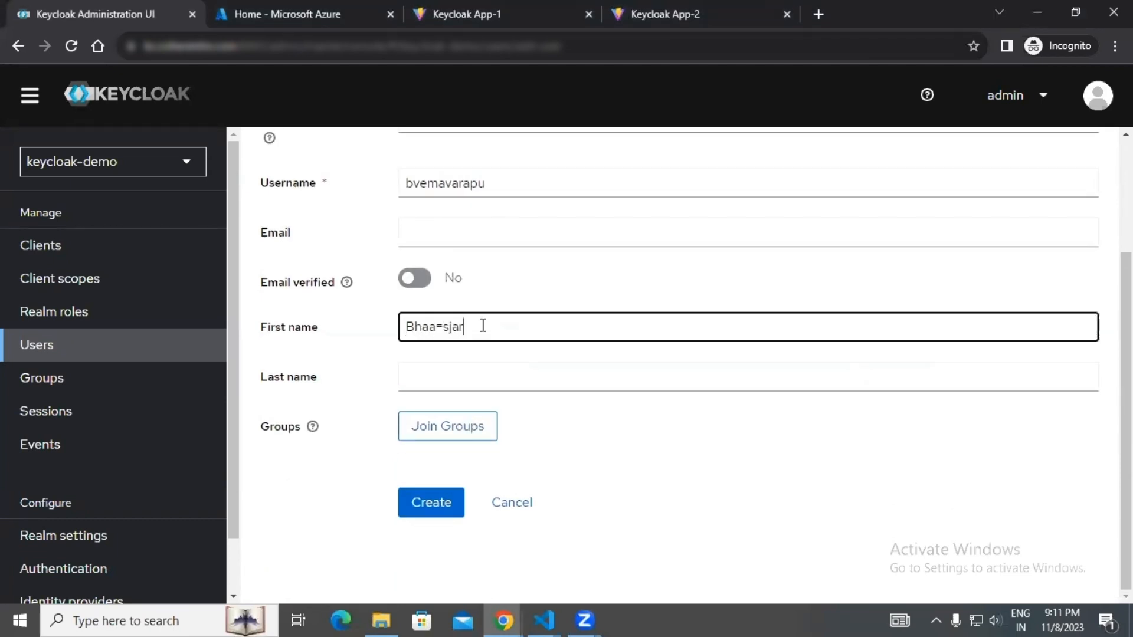
key("Tab")
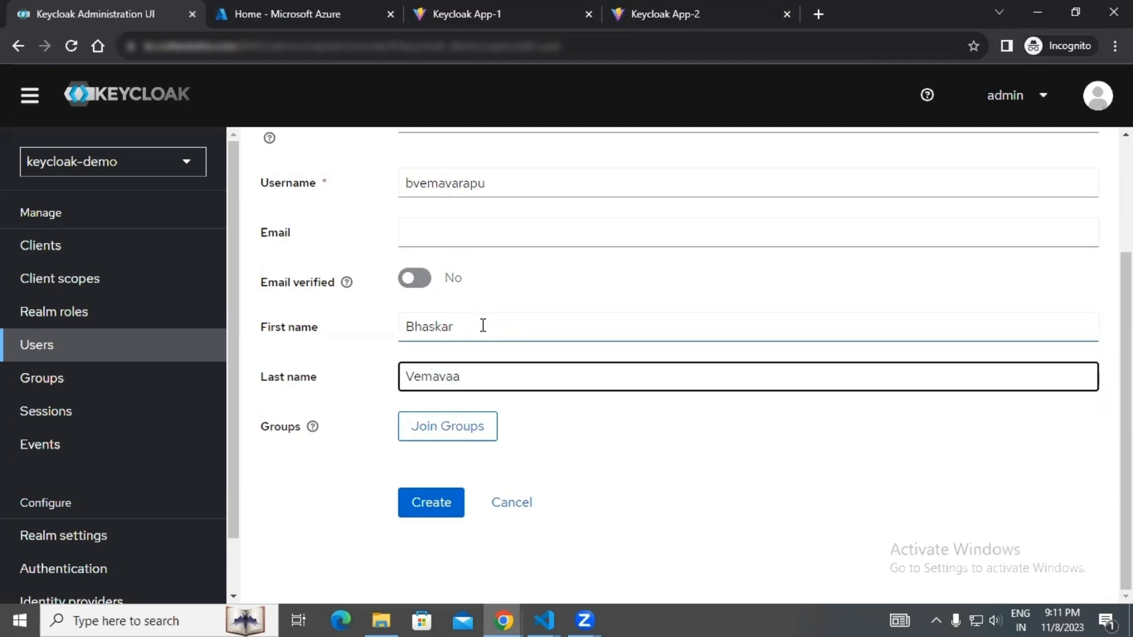
left_click(437, 517)
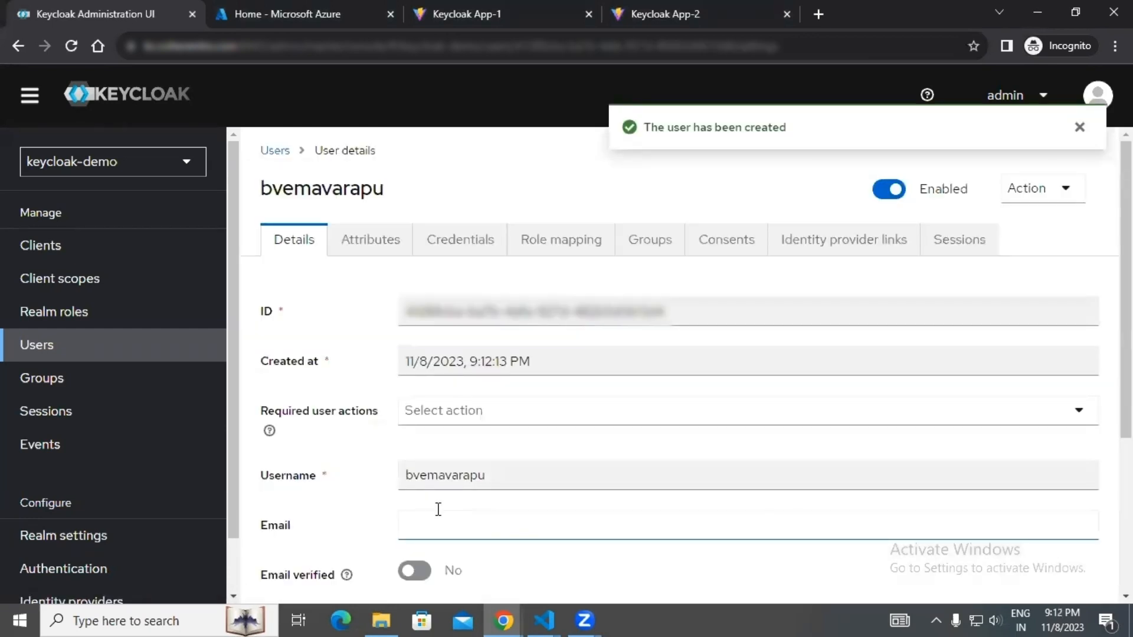
Set and confirm a password in the new user's credentials with Temporary turned off, and save it.
left_click(458, 249)
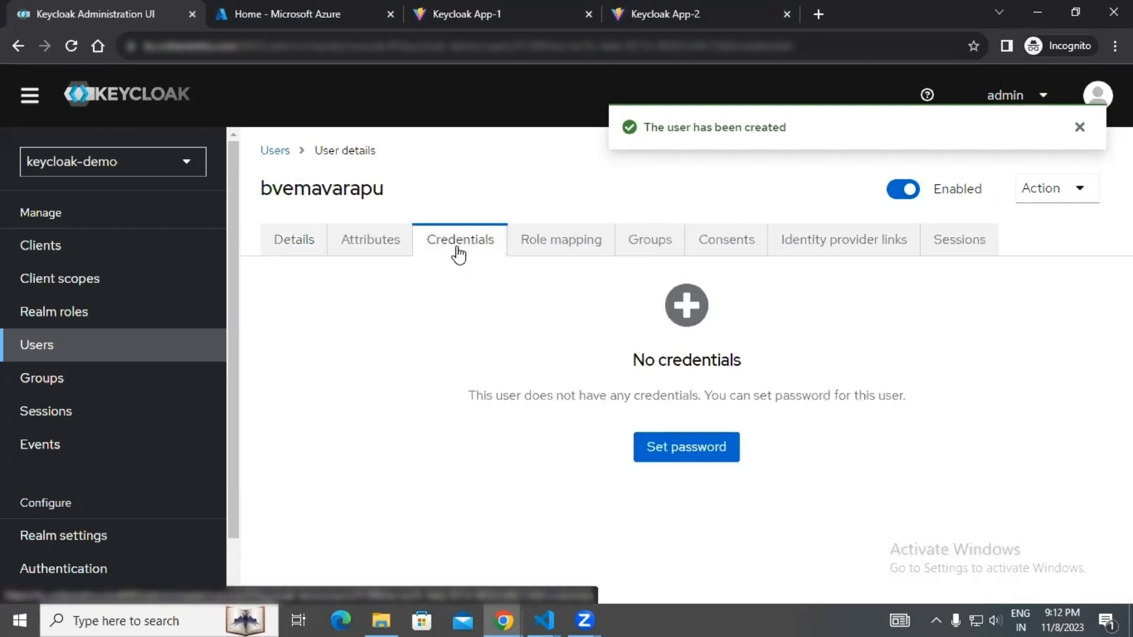
left_click(692, 457)
left_click(614, 280)
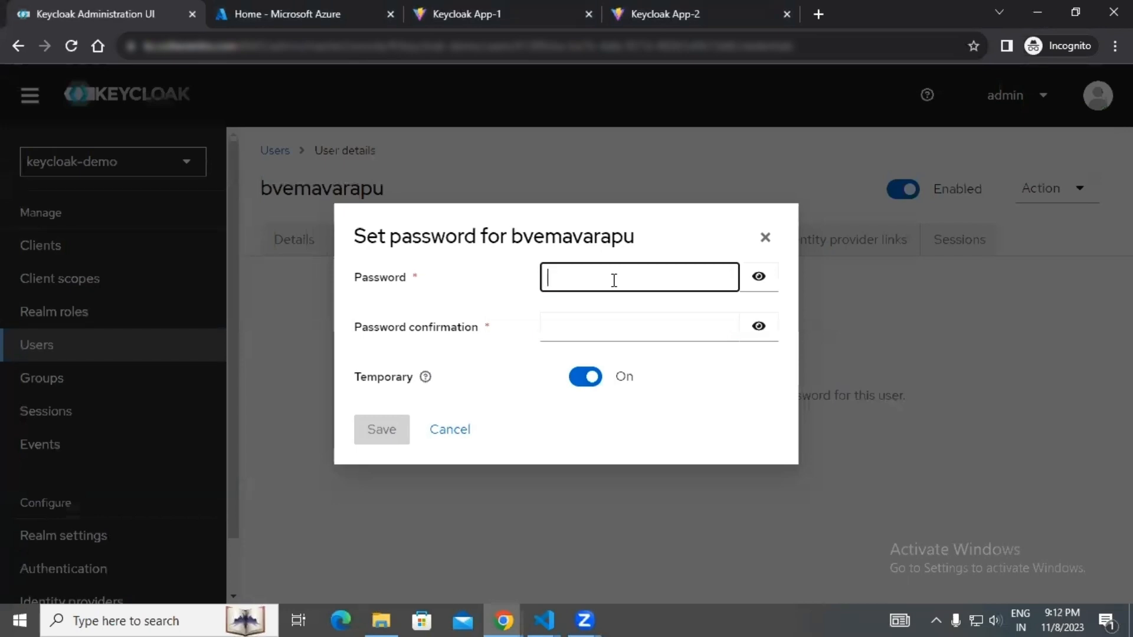
type("test")
left_click(613, 325)
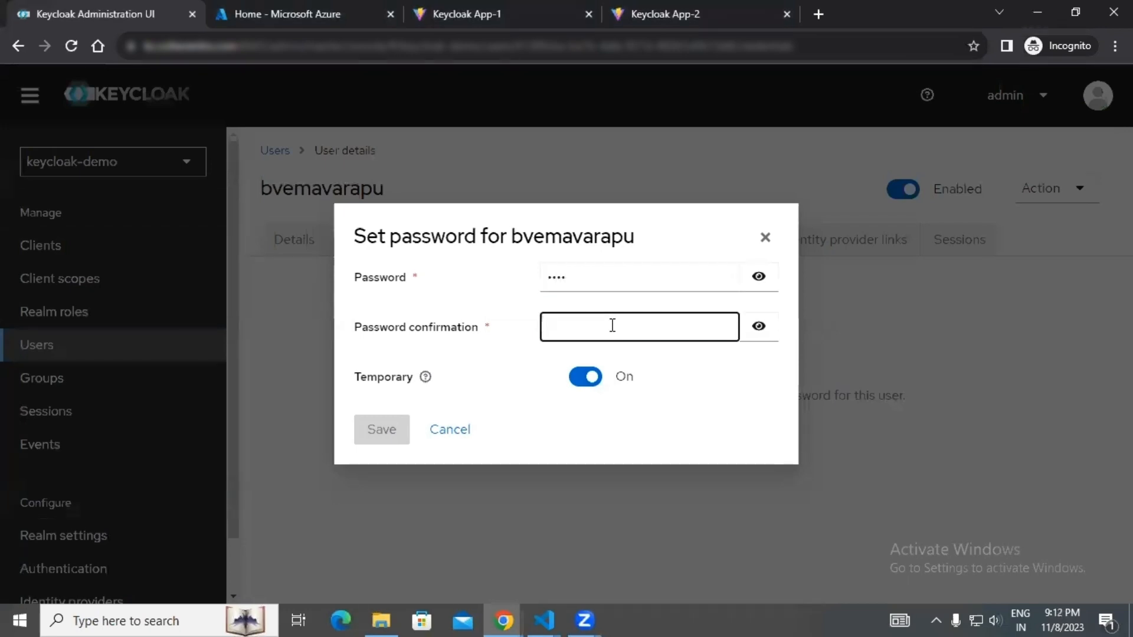
type("test")
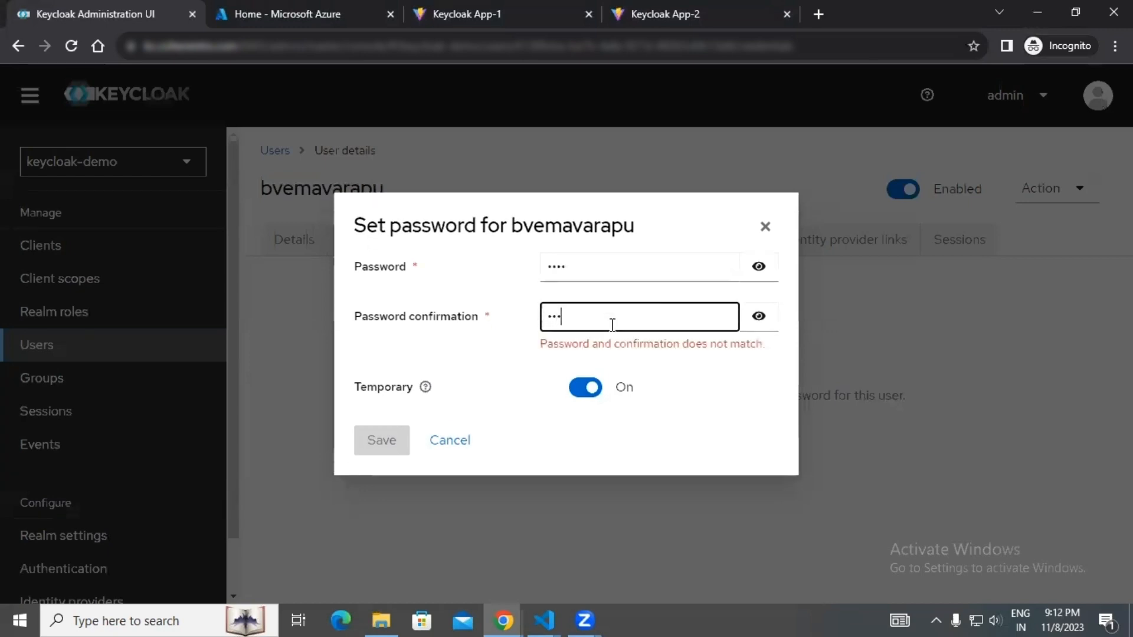
left_click(592, 384)
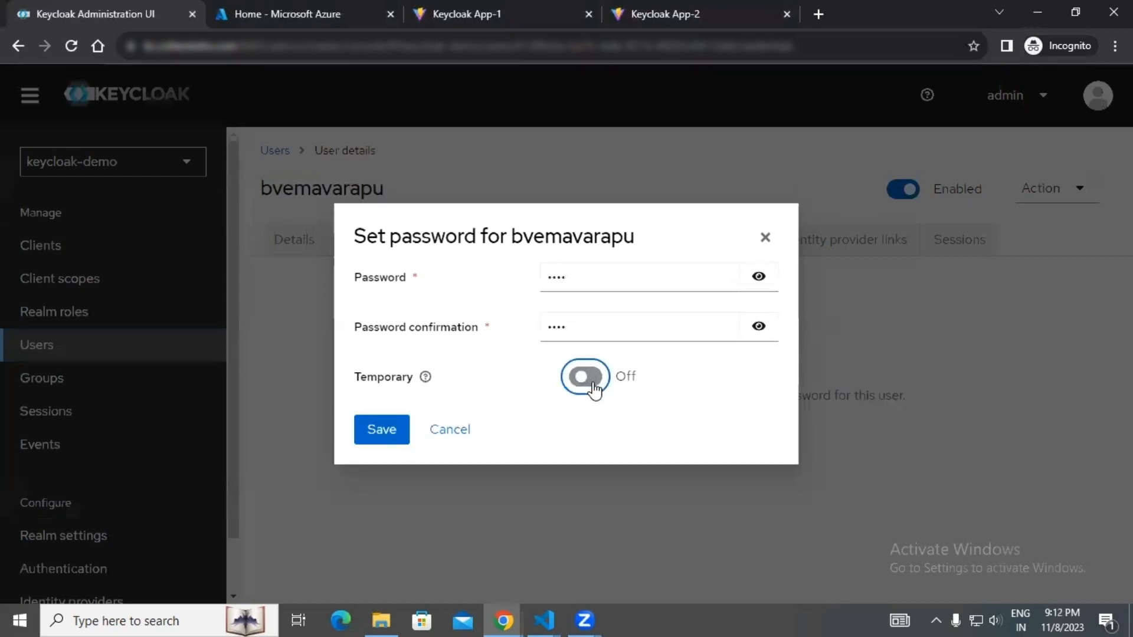
left_click(397, 436)
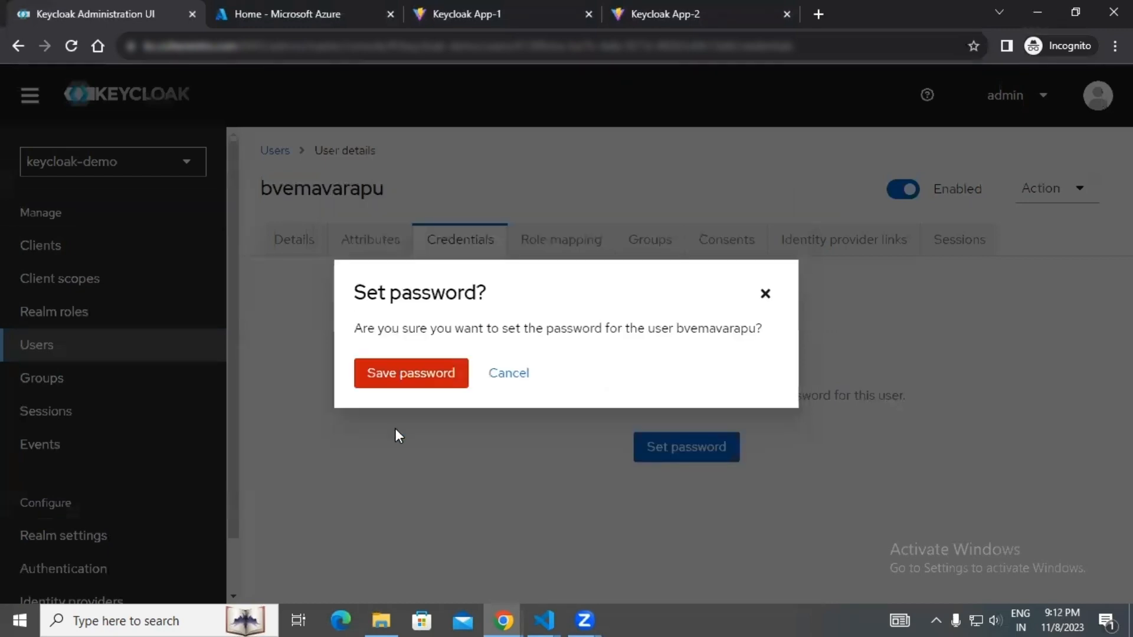
left_click(433, 373)
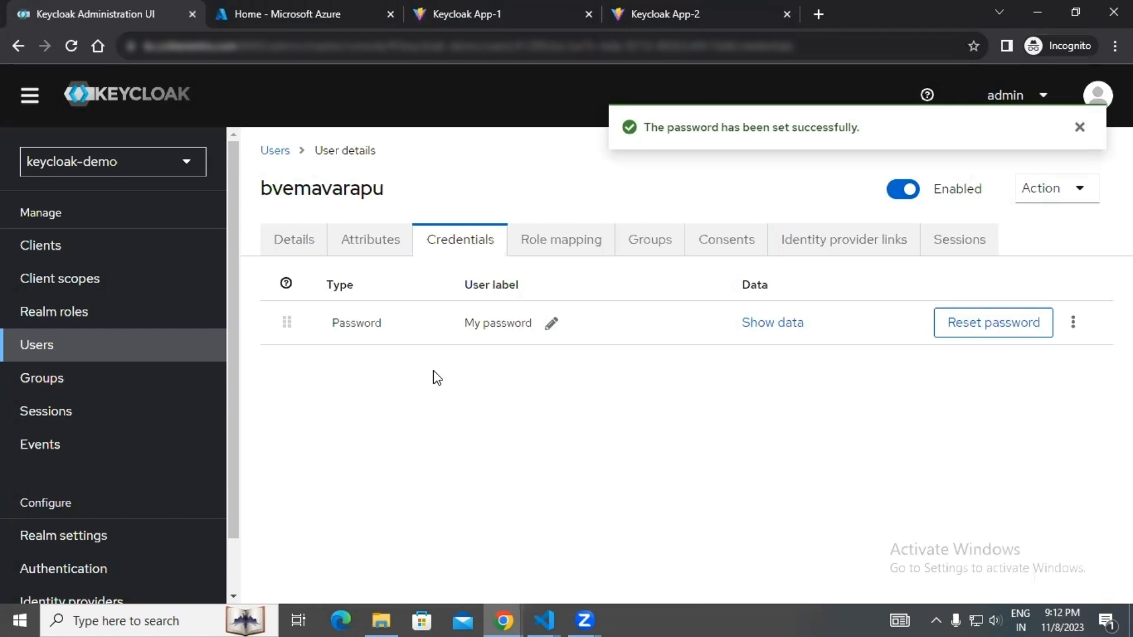
Sign in to Keycloak App-1 with the new user's username and password, and check the single sign-on in Keycloak App-2.
left_click(463, 13)
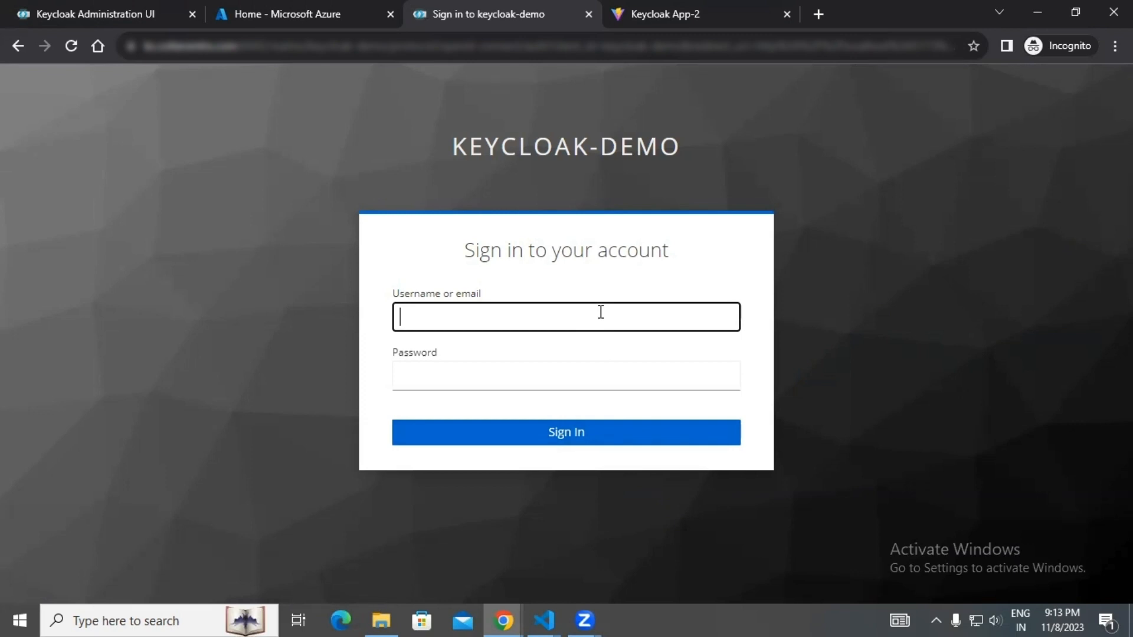
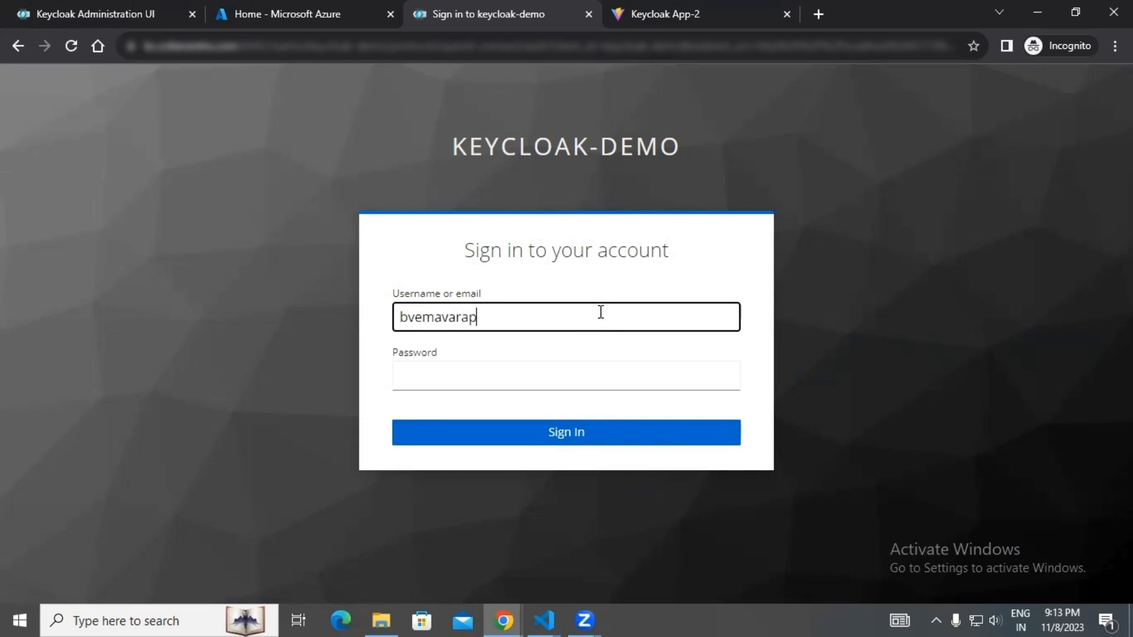
key("Tab")
type("***")
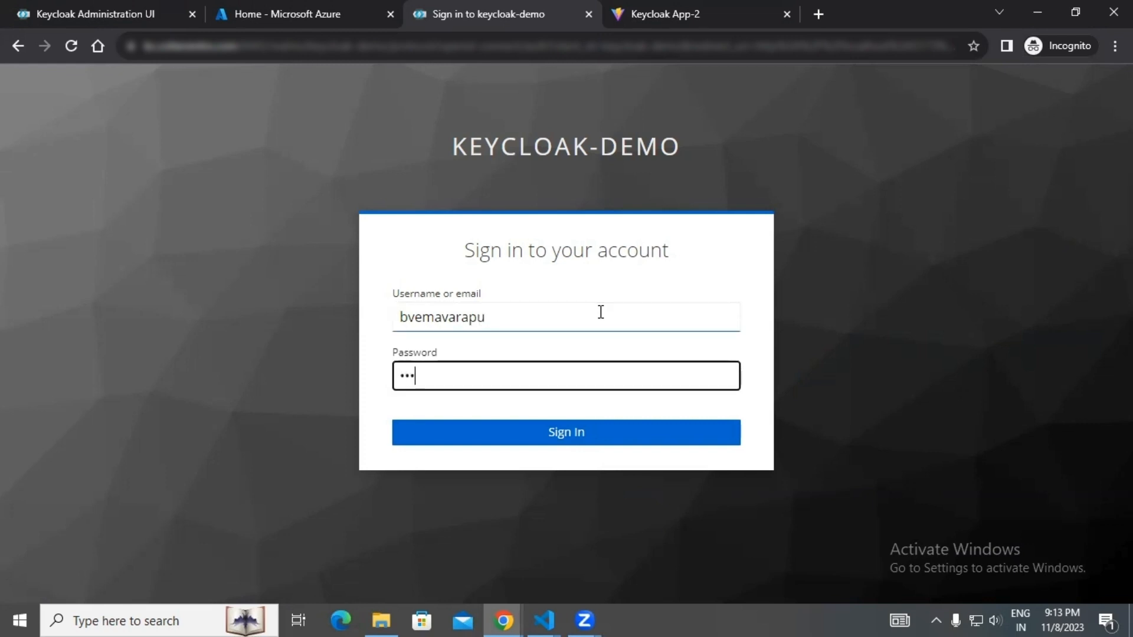
type("*")
key("Return")
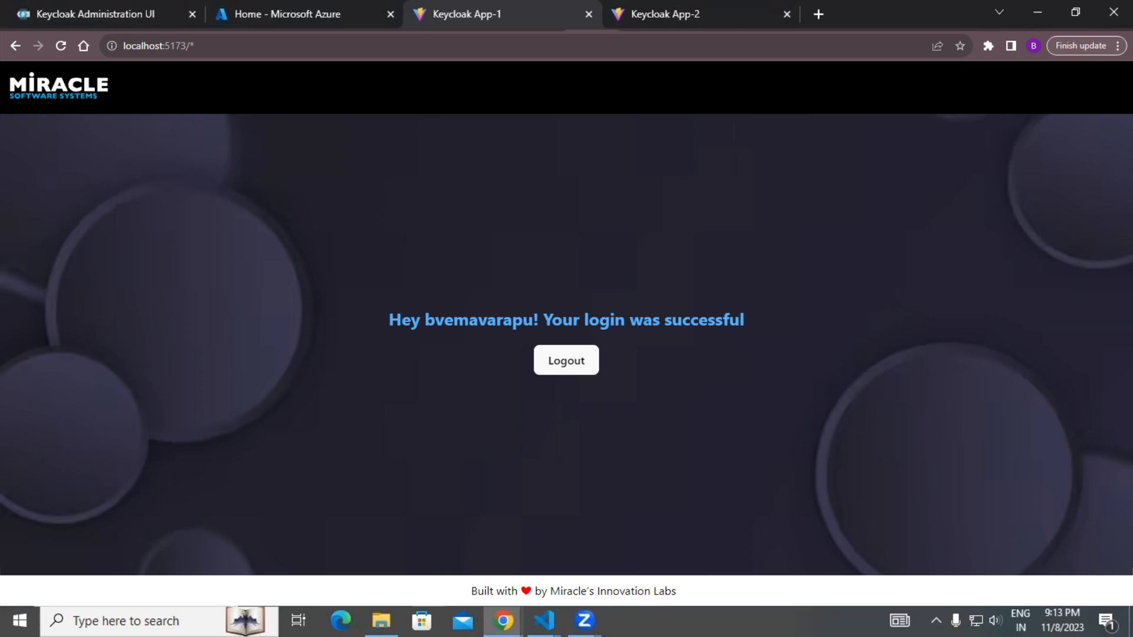
left_click(666, 11)
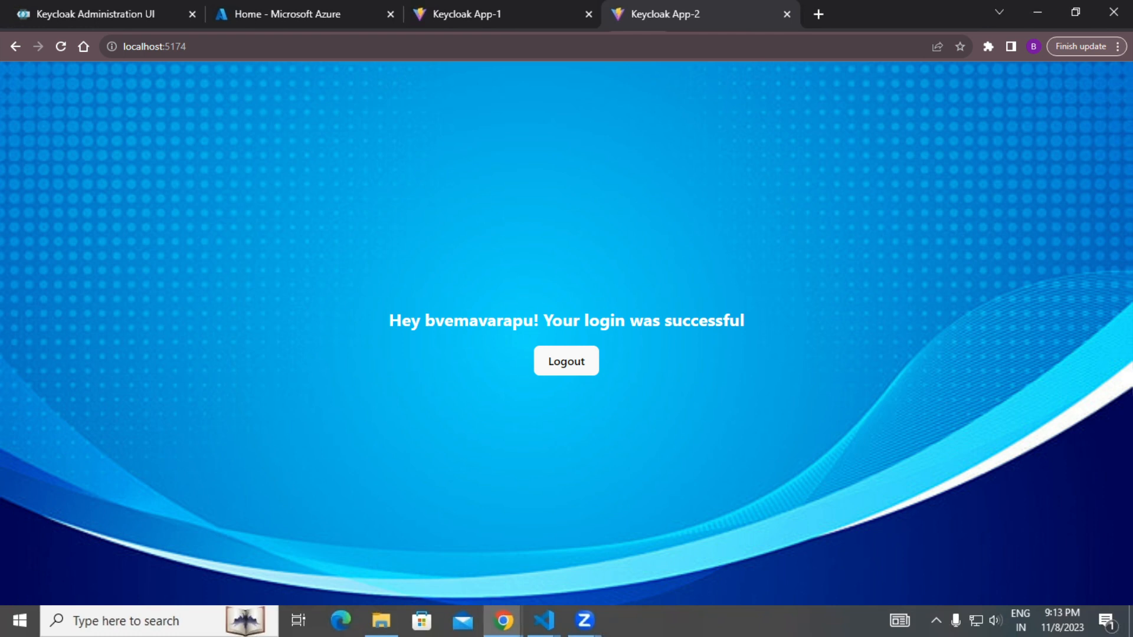
In the realm's authentication required actions, set Configure OTP as a default action.
left_click(81, 8)
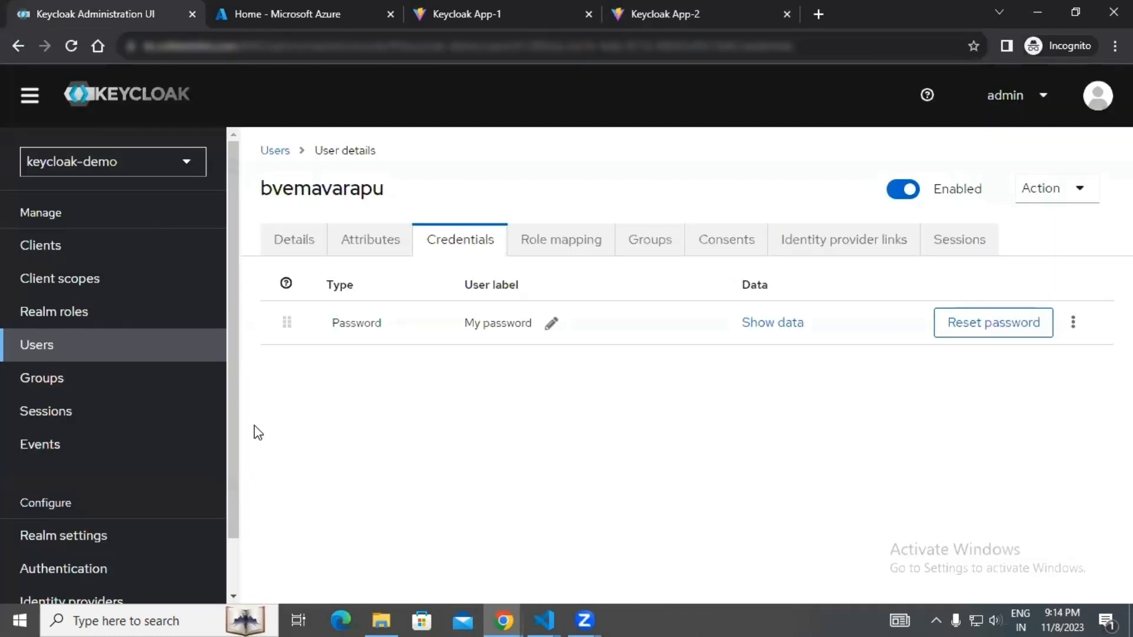
scroll(201, 426, "down", 2)
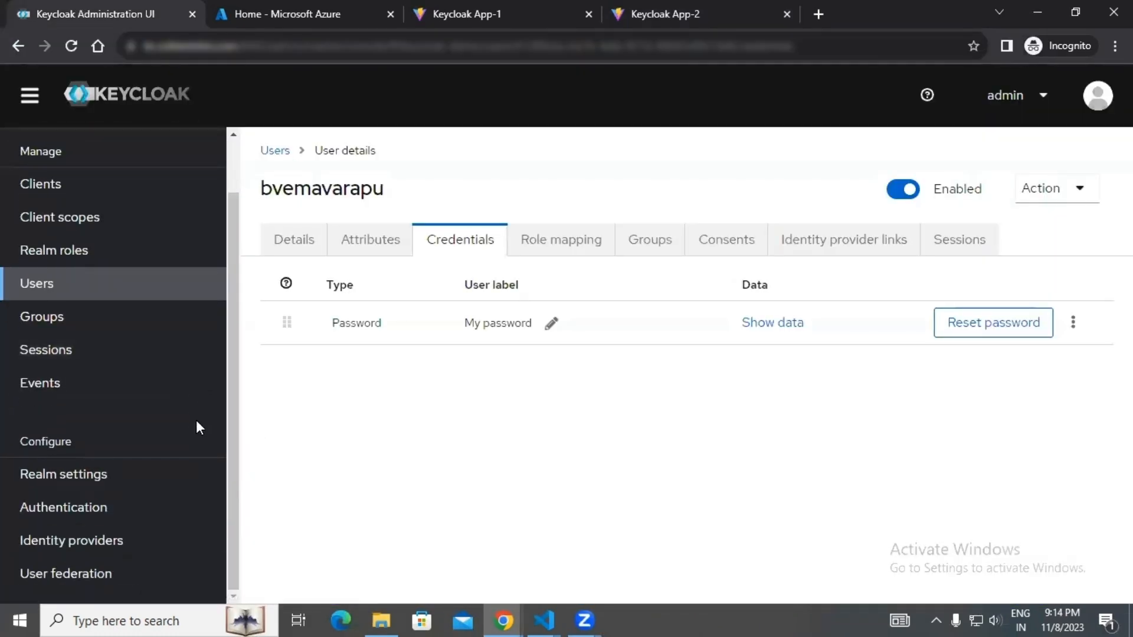
left_click(173, 516)
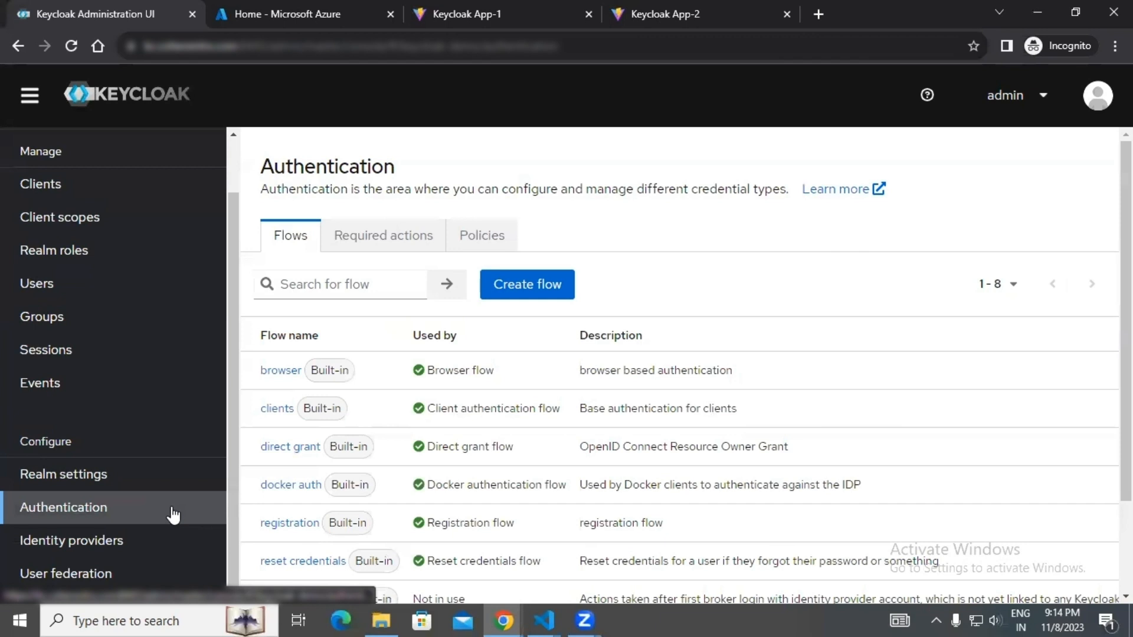
left_click(395, 247)
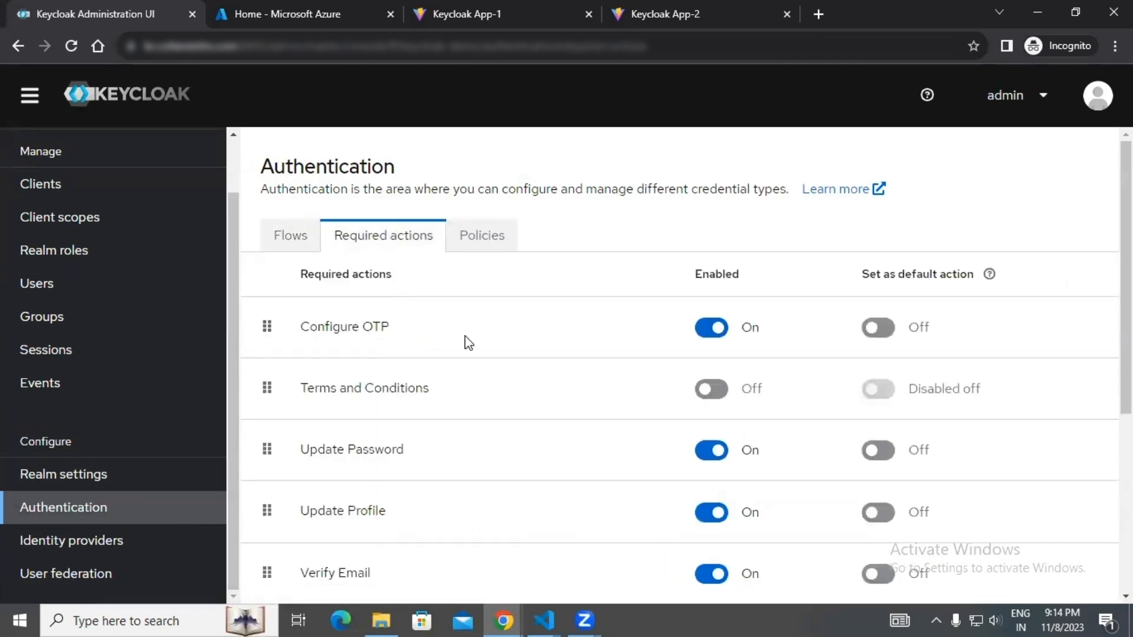
left_click(883, 336)
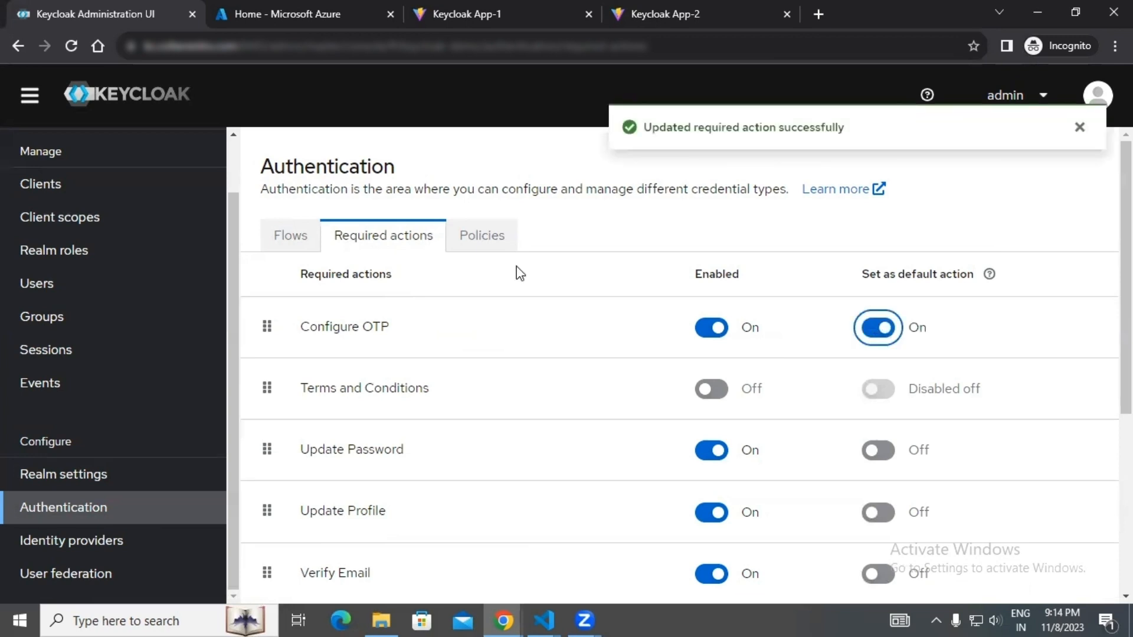
Add Configure OTP to the existing user's required user actions and save the user.
left_click(26, 289)
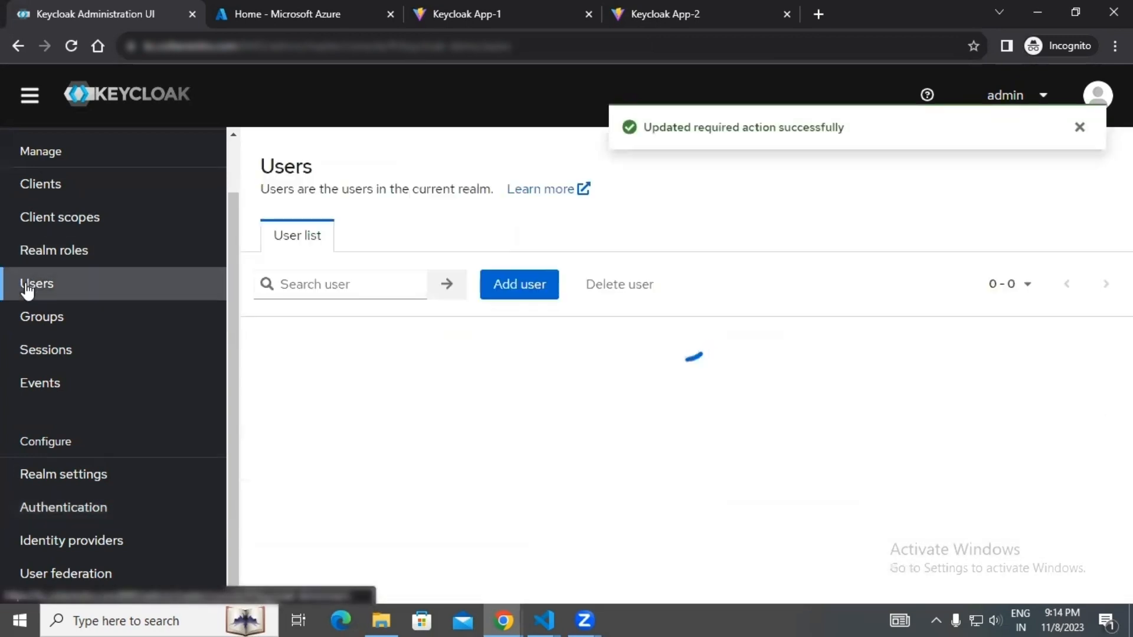
left_click(324, 372)
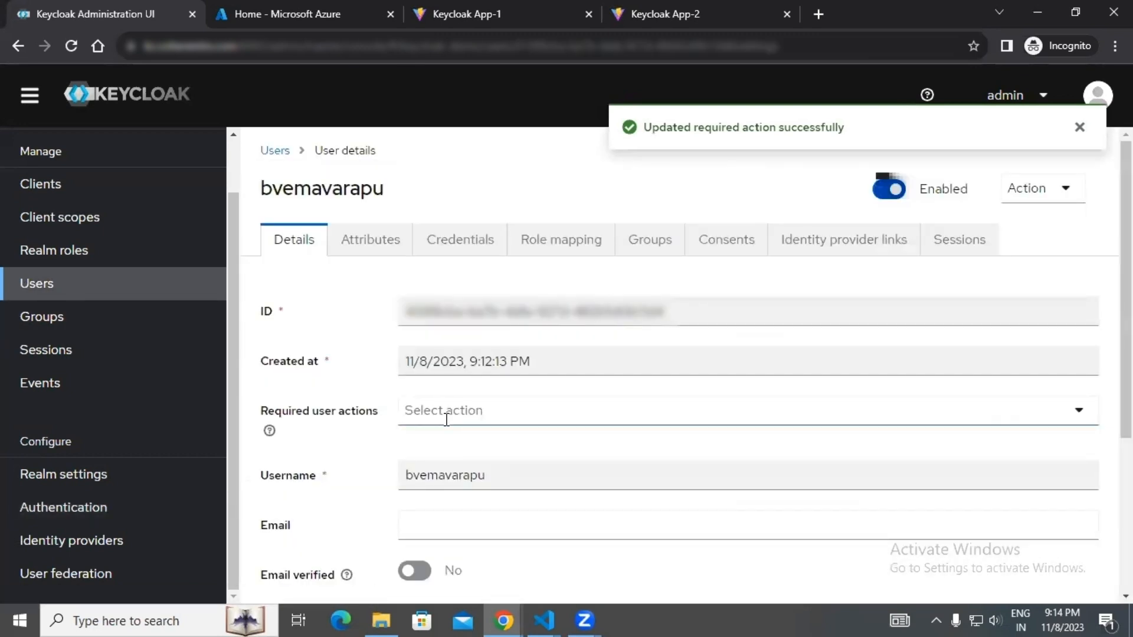
left_click(447, 420)
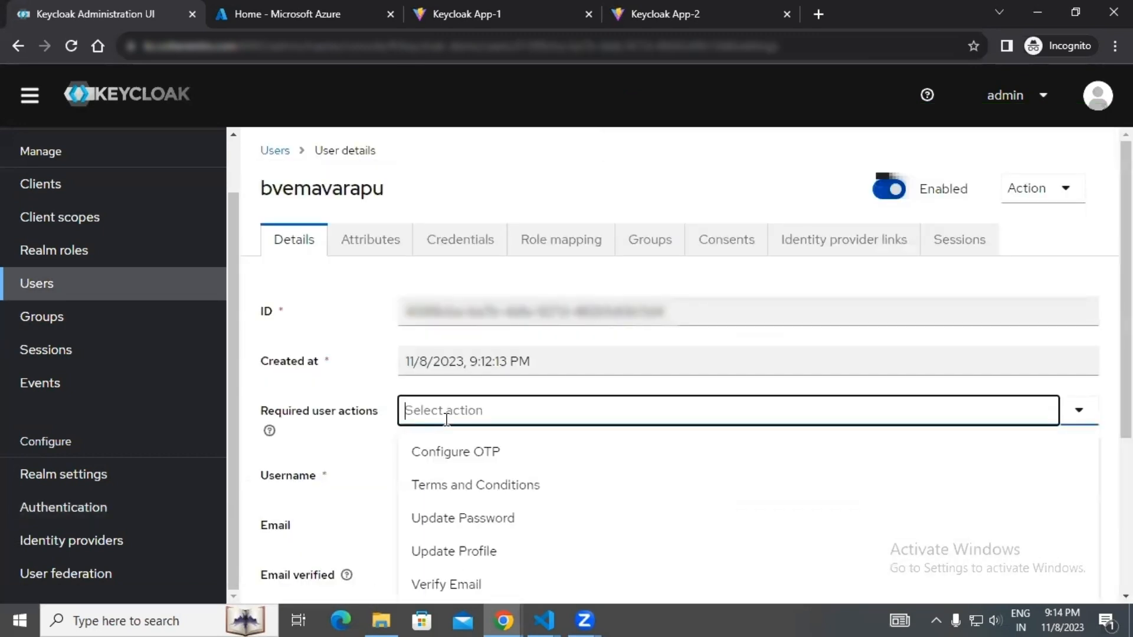
left_click(467, 456)
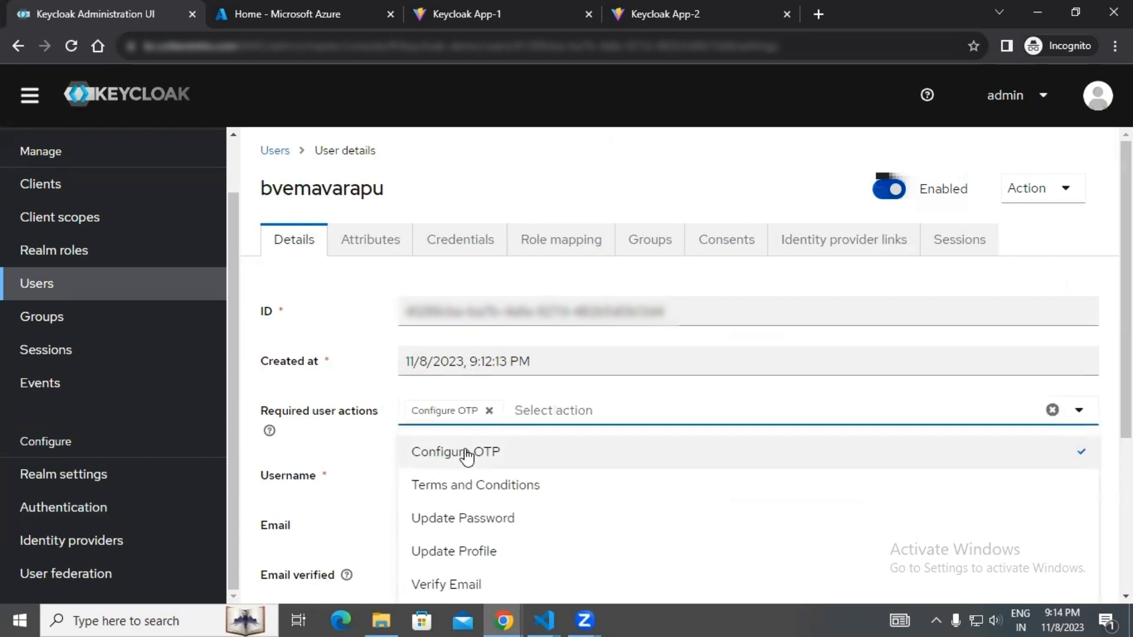
left_click(603, 381)
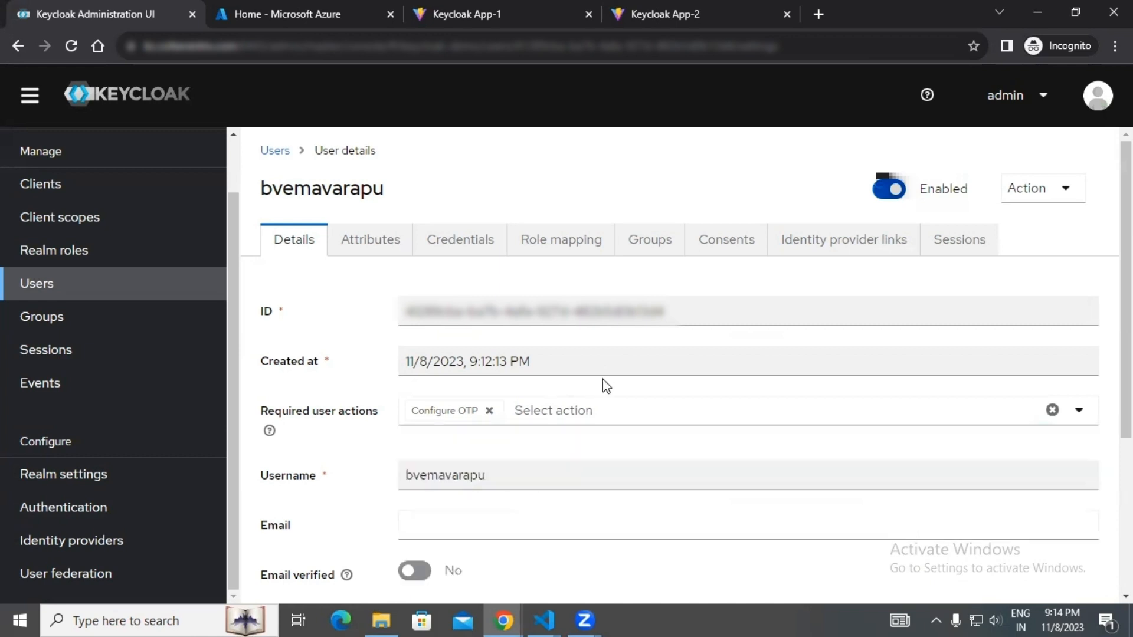
scroll(571, 395, "down", 4)
left_click(433, 506)
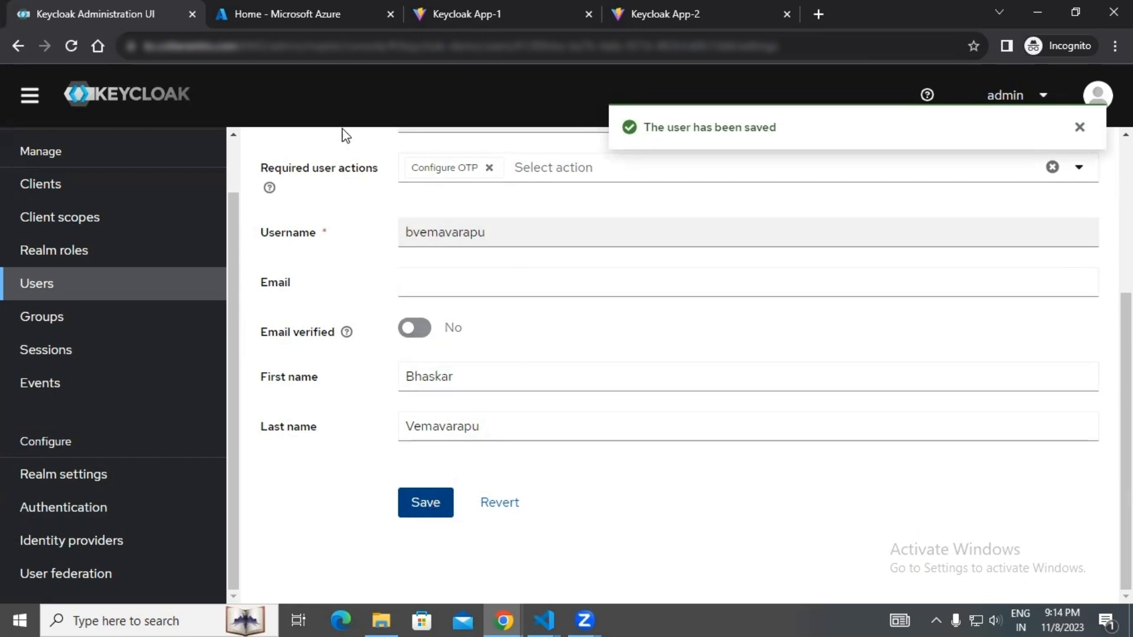
Switch to Keycloak App-1 and sign in to the keycloak-demo realm with the user's username and password.
left_click(458, 13)
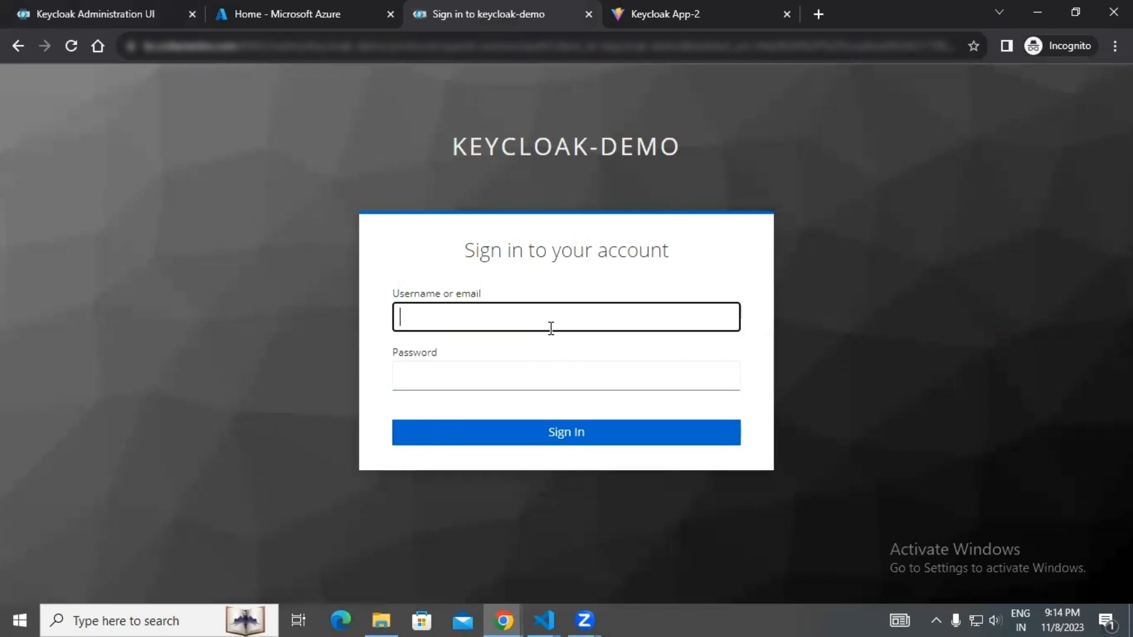
key("Tab")
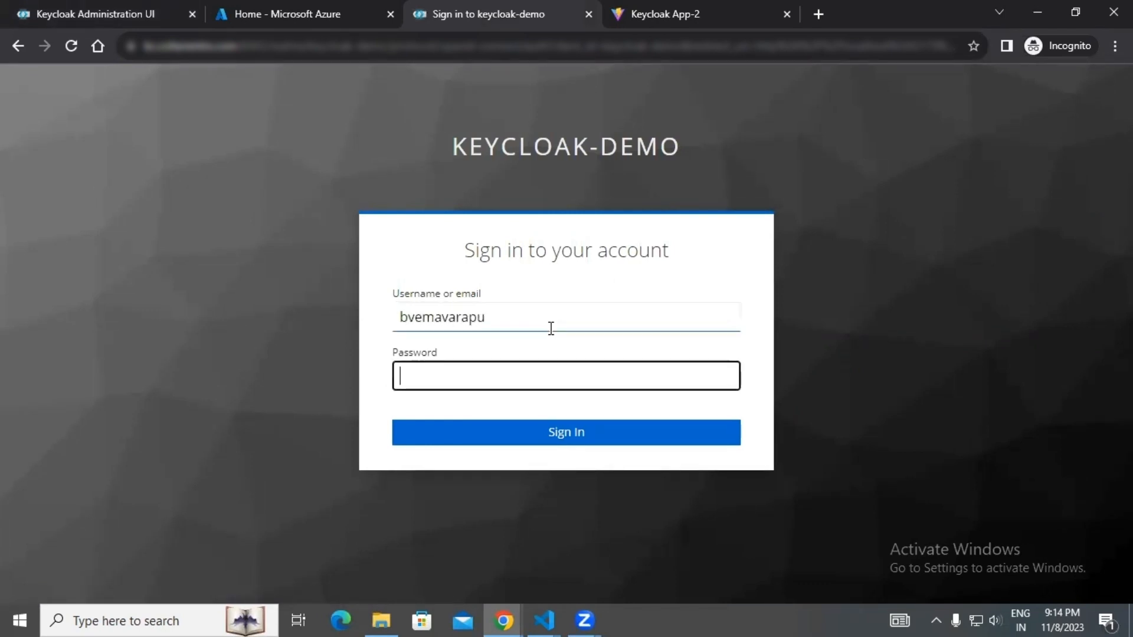
type("******")
key("Return")
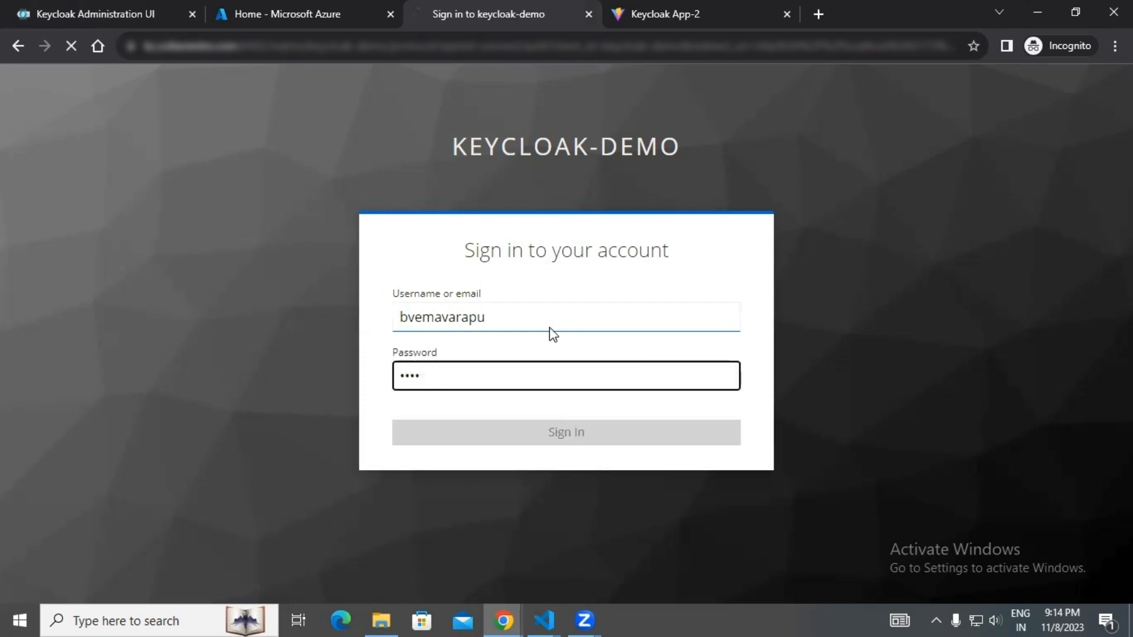
Review the supported authenticator apps, then enter the authenticator's one-time code and submit the Mobile Authenticator Setup without a device name.
scroll(551, 329, "down", 3)
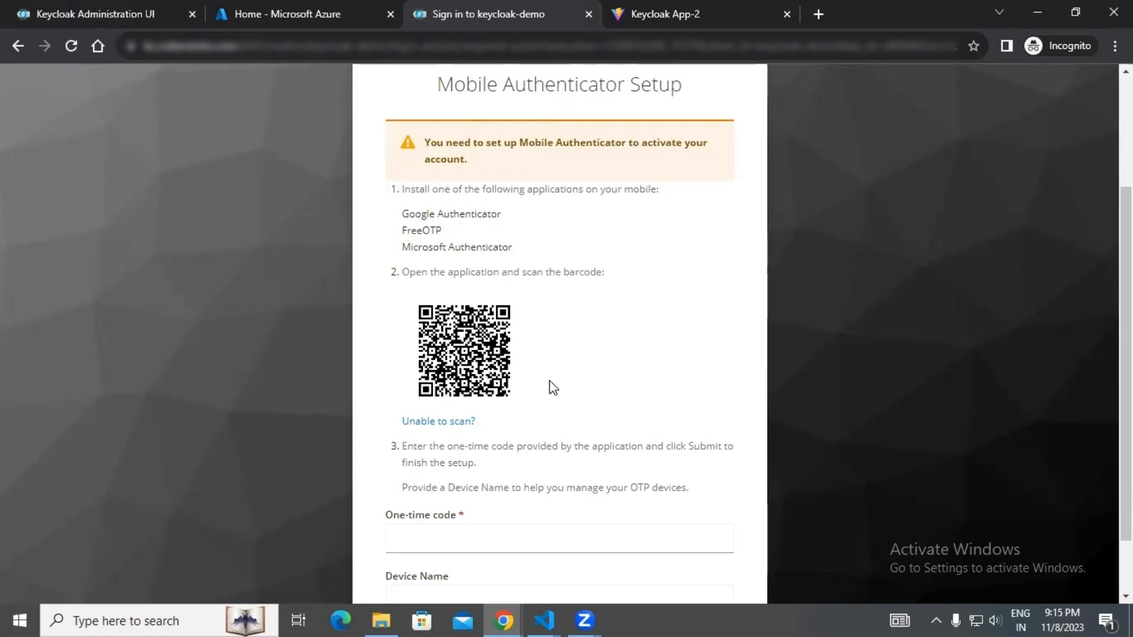
left_click_drag(401, 216, 509, 242)
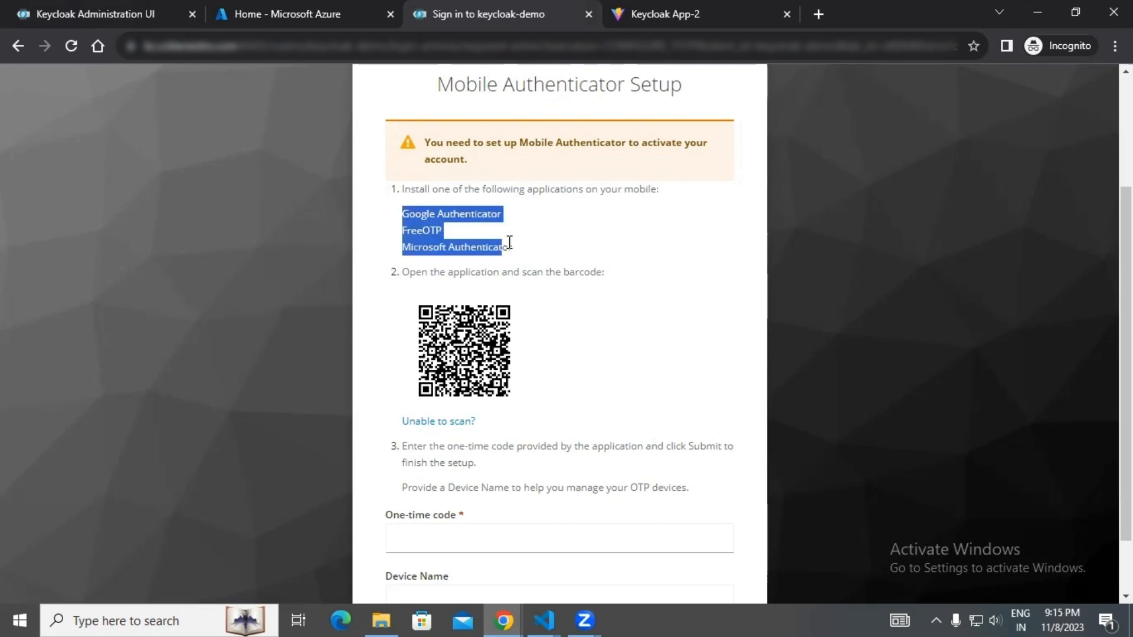
left_click(556, 258)
left_click_drag(401, 230, 462, 235)
left_click(463, 234)
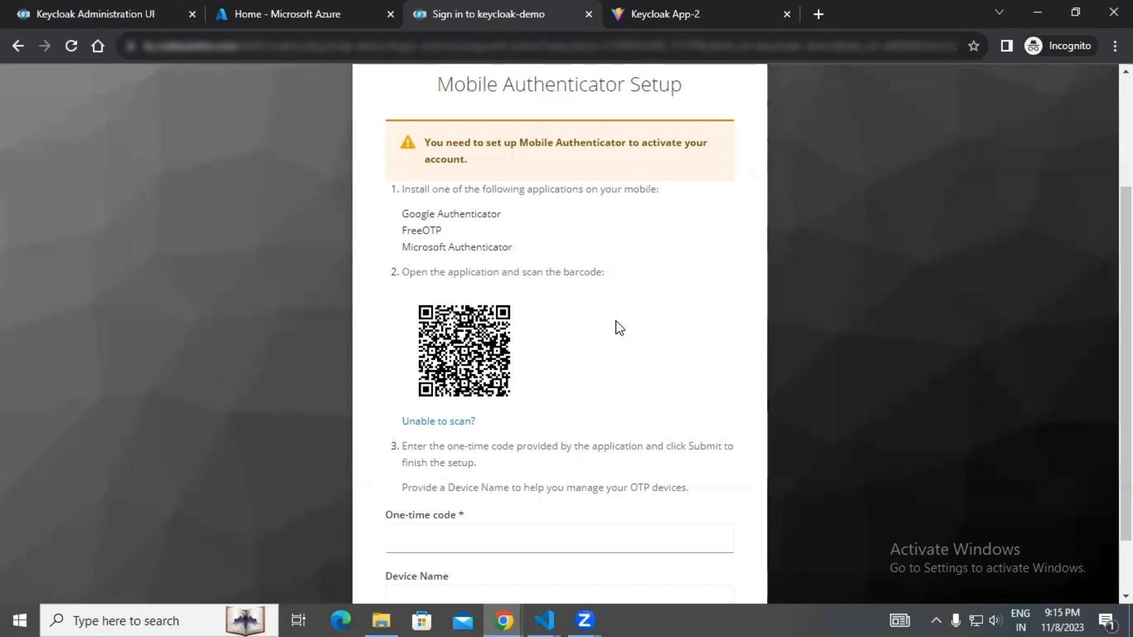
scroll(617, 327, "down", 1)
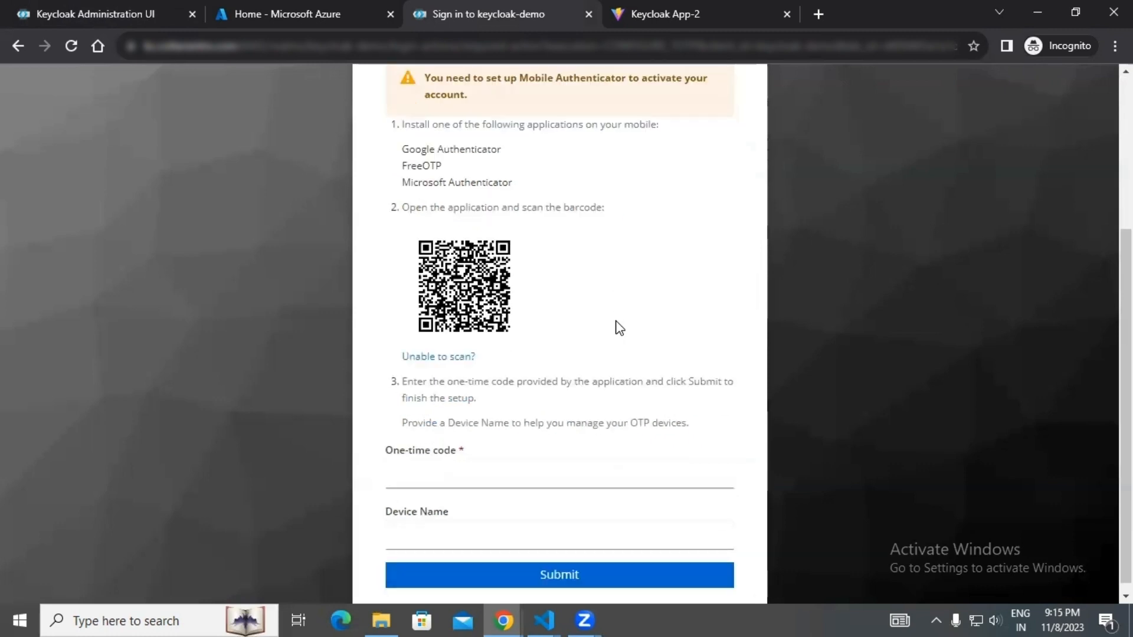
left_click(560, 466)
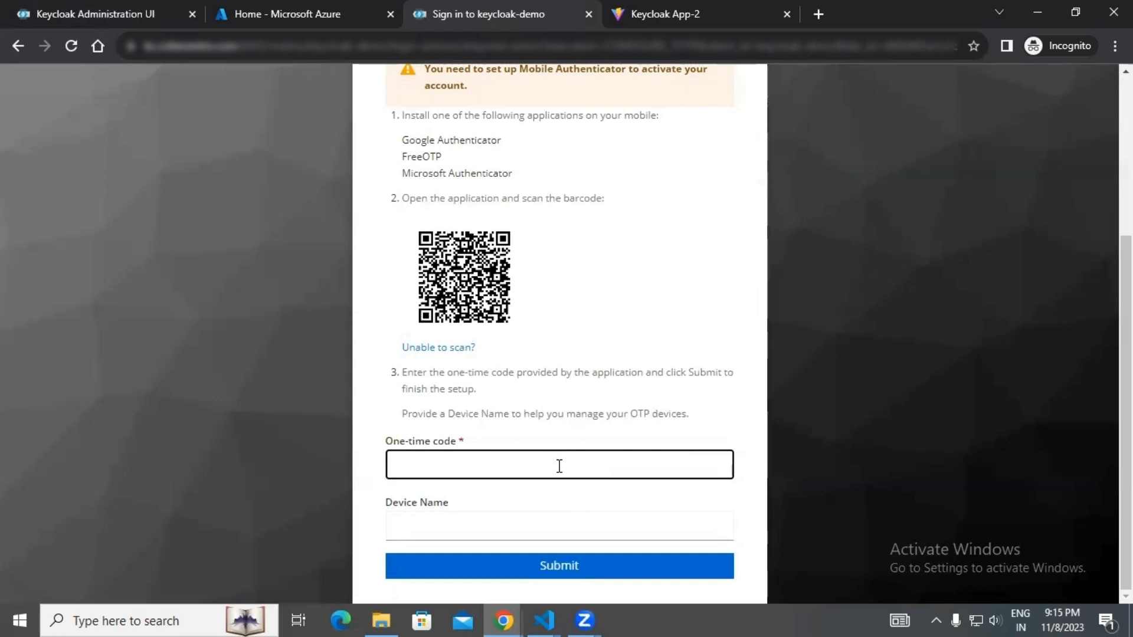
type("820607")
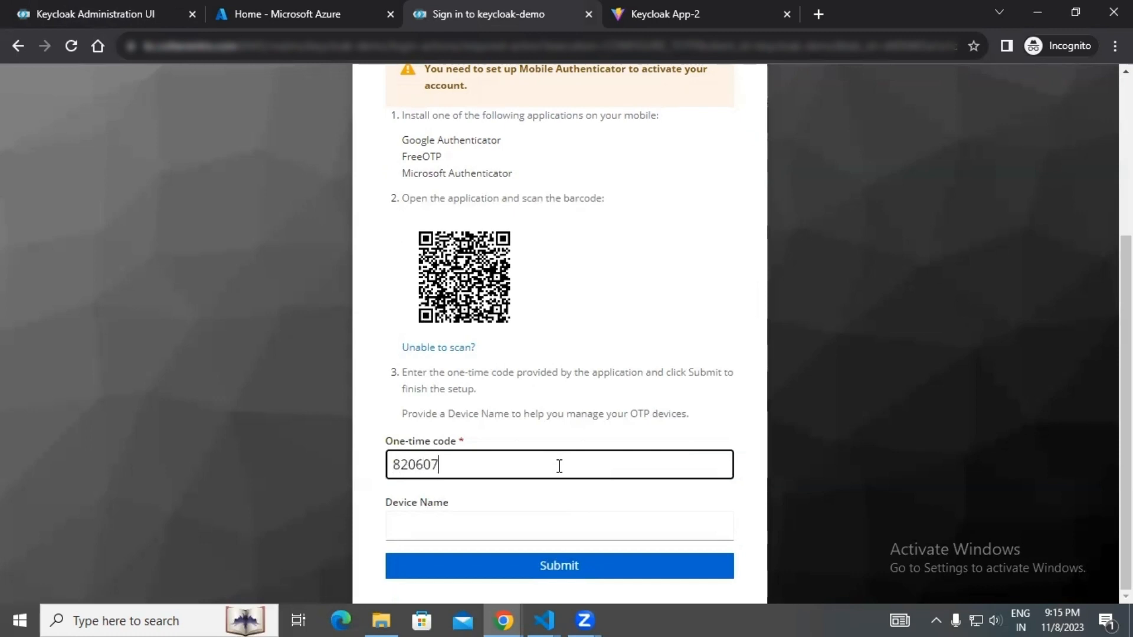
left_click(571, 565)
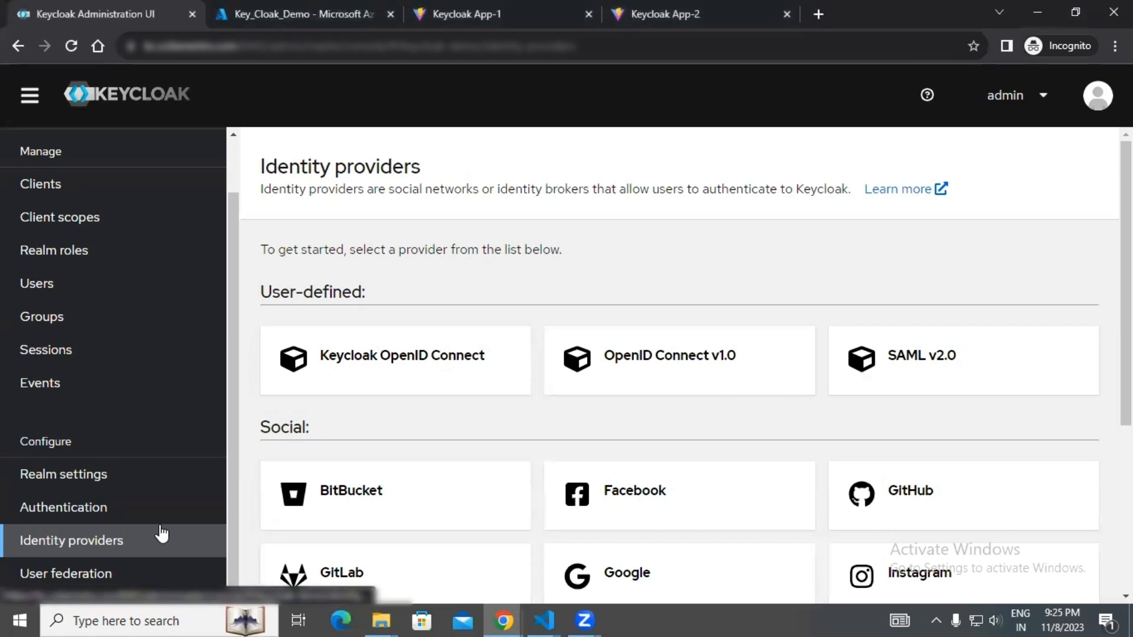
Start adding an OpenID Connect v1.0 identity provider in the realm and copy its redirect URI.
left_click(662, 361)
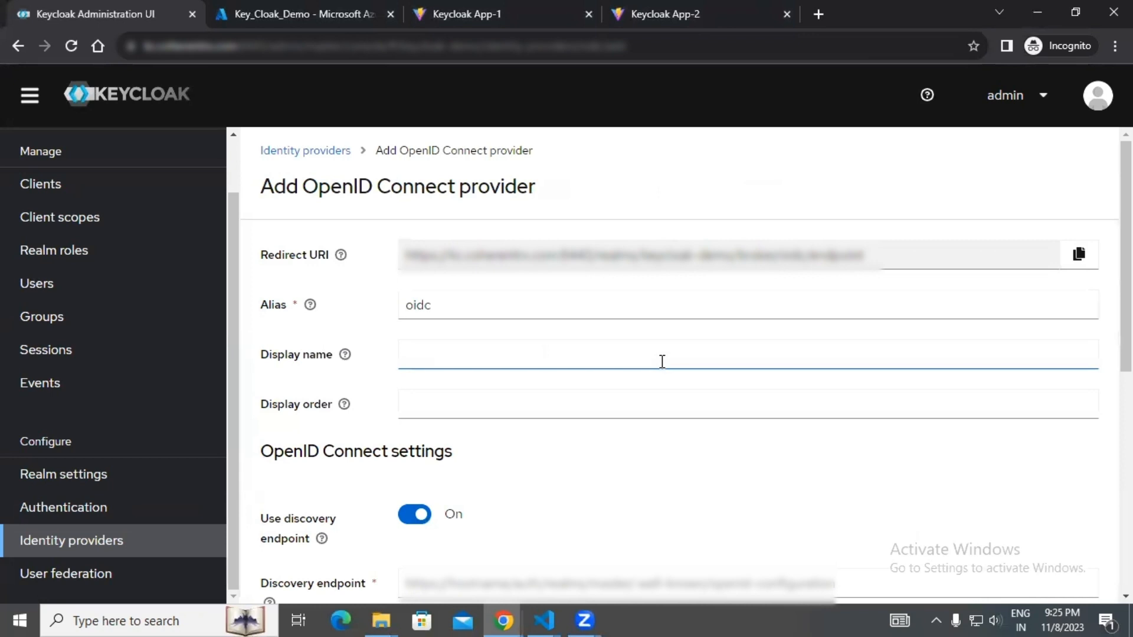
left_click(1080, 258)
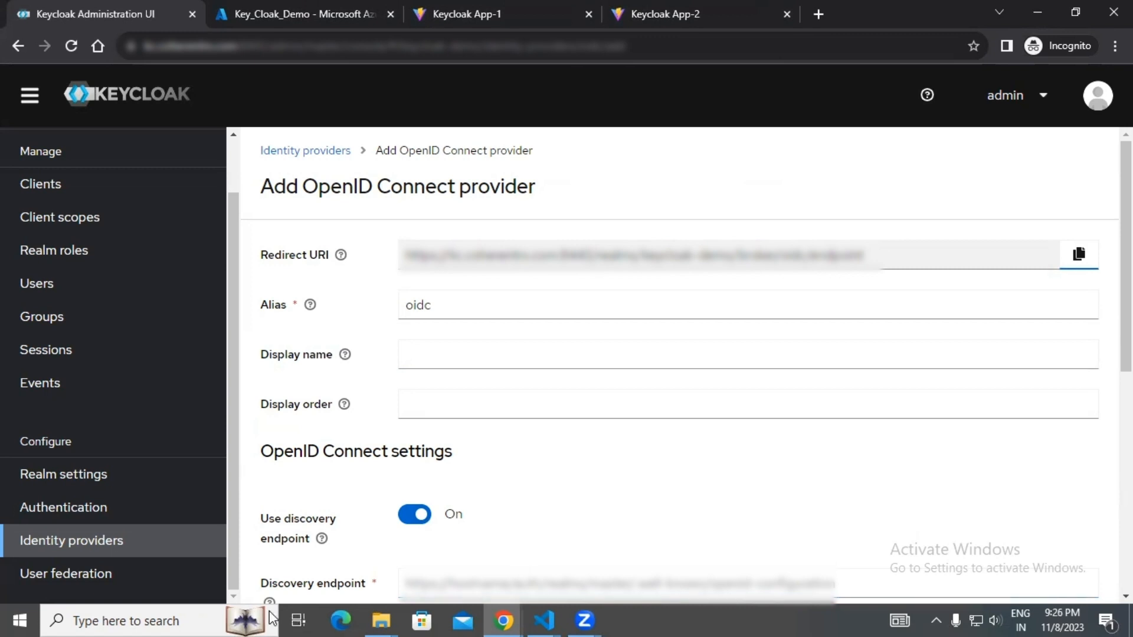
left_click(245, 618)
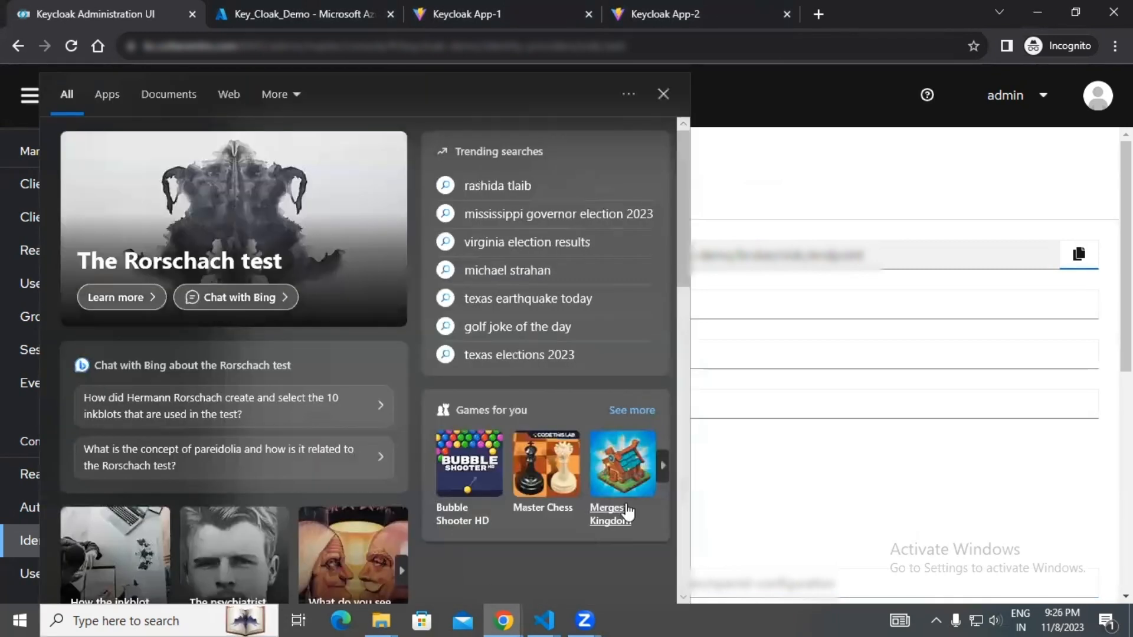
left_click(858, 371)
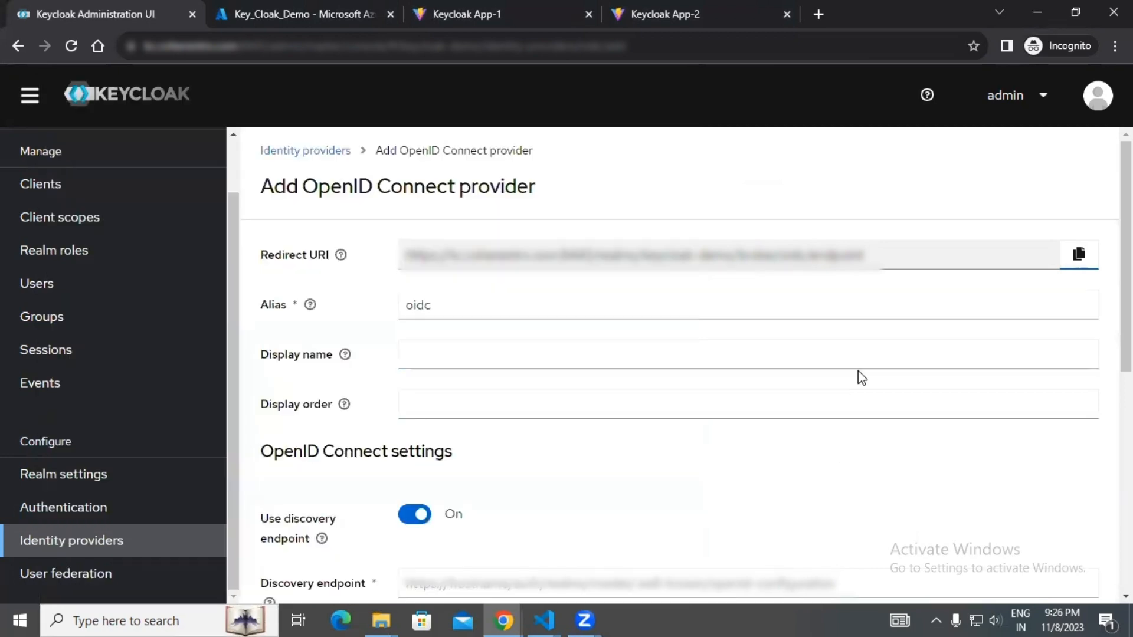
Switch to the Azure portal and copy the Application (client) ID of the Key_Cloak_Demo app registration.
left_click(252, 13)
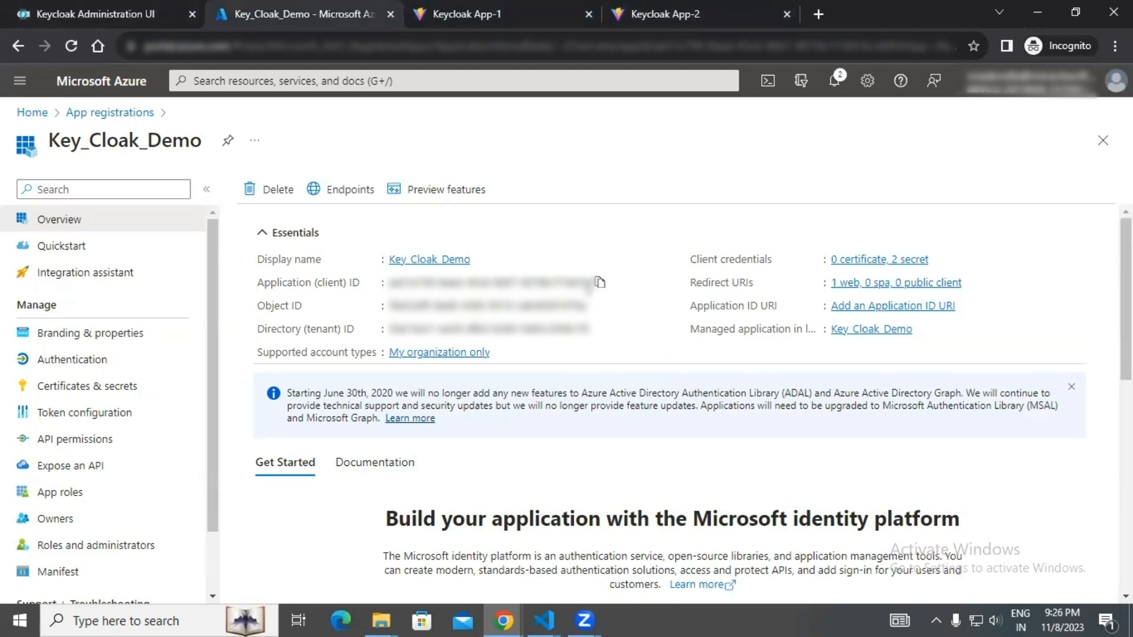
left_click(600, 283)
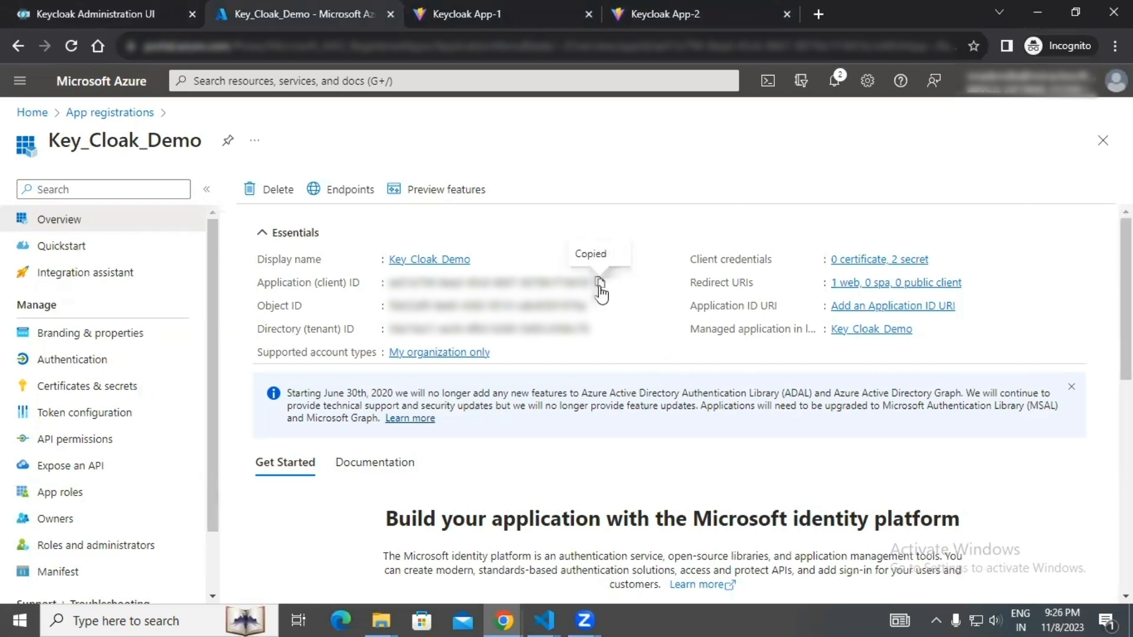
Add a client secret described as "secret" with the recommended 180-day expiry to Key_Cloak_Demo, and copy its value.
left_click(105, 389)
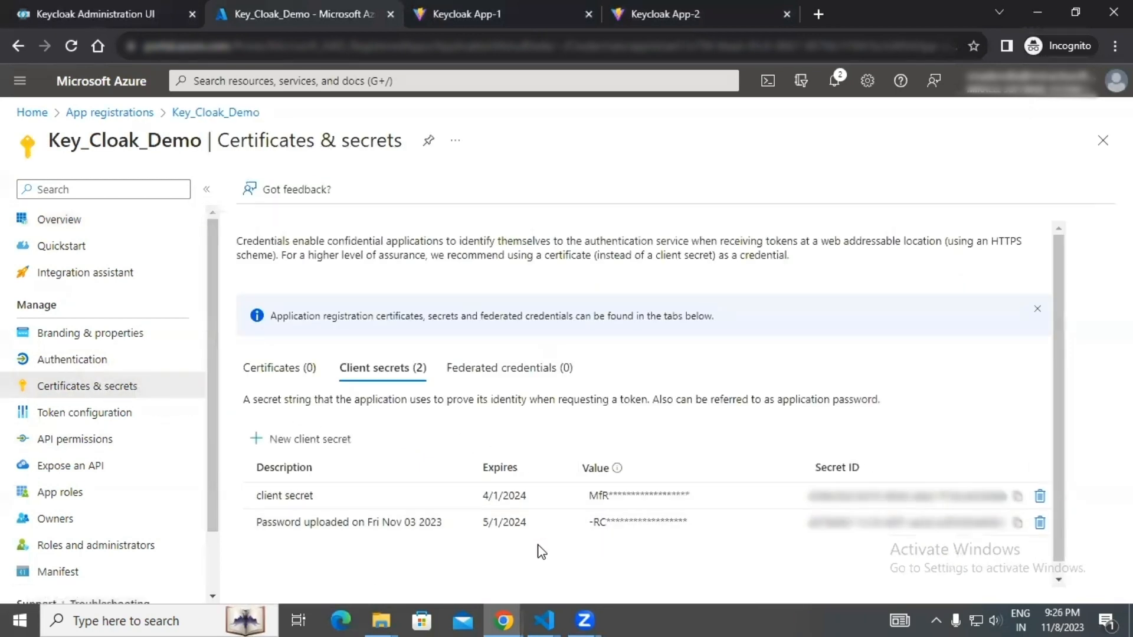
left_click(298, 441)
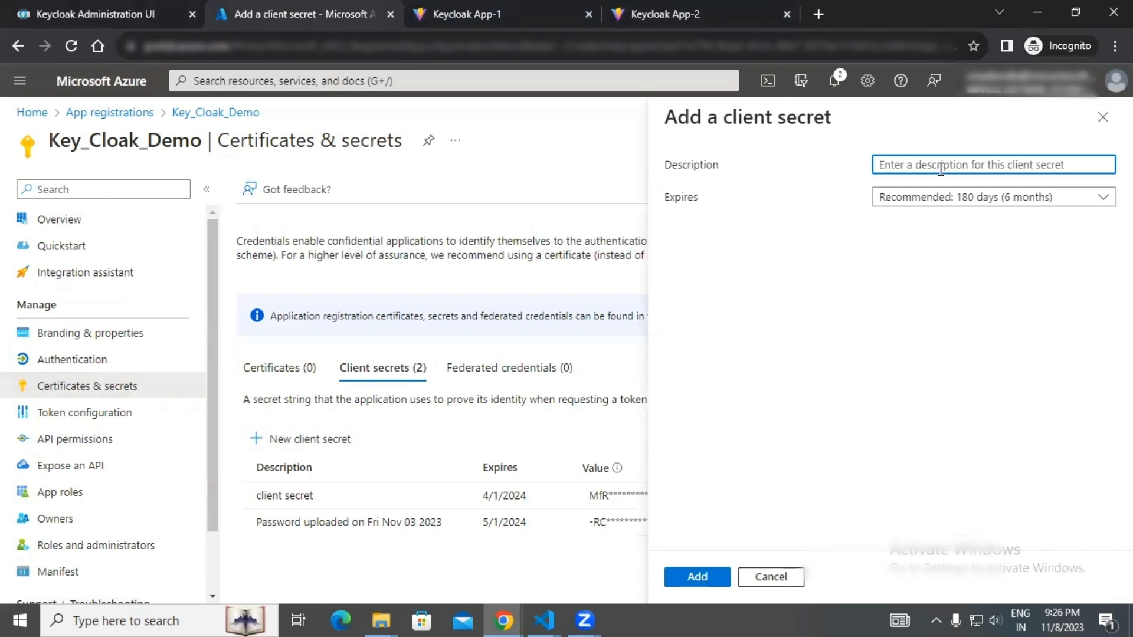
type("sec")
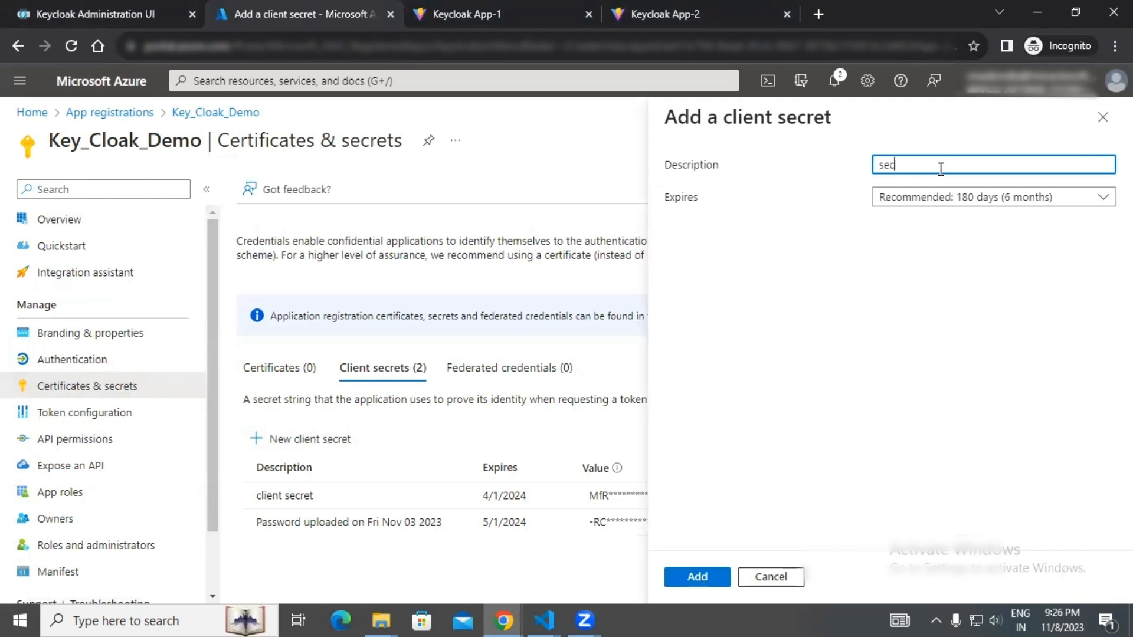
type("ret")
left_click(719, 579)
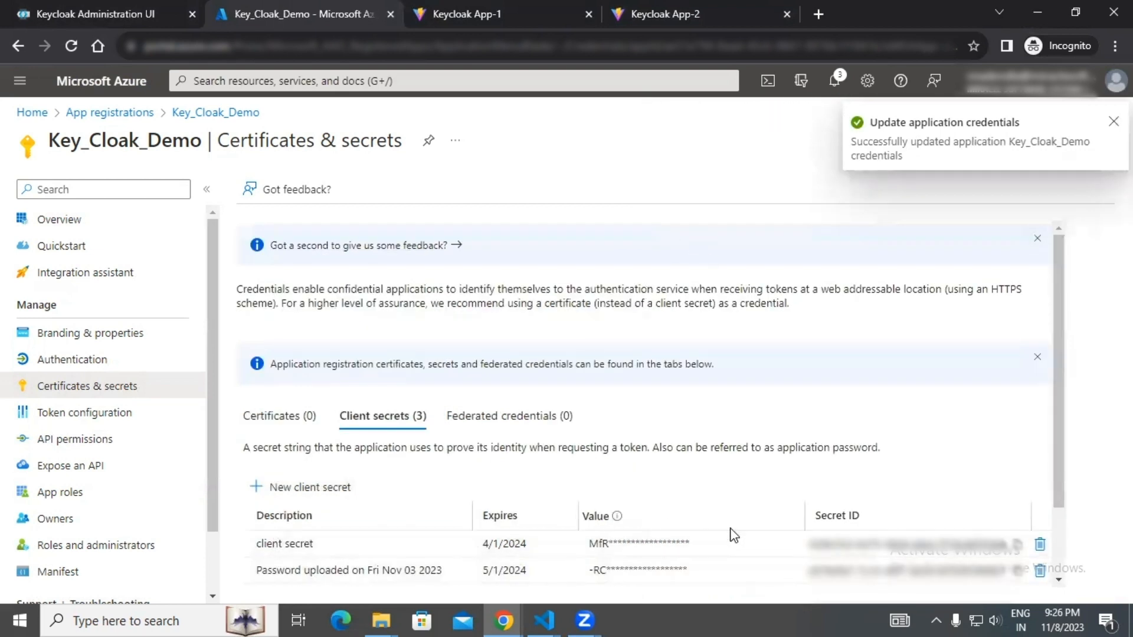
scroll(734, 536, "down", 2)
left_click(791, 509)
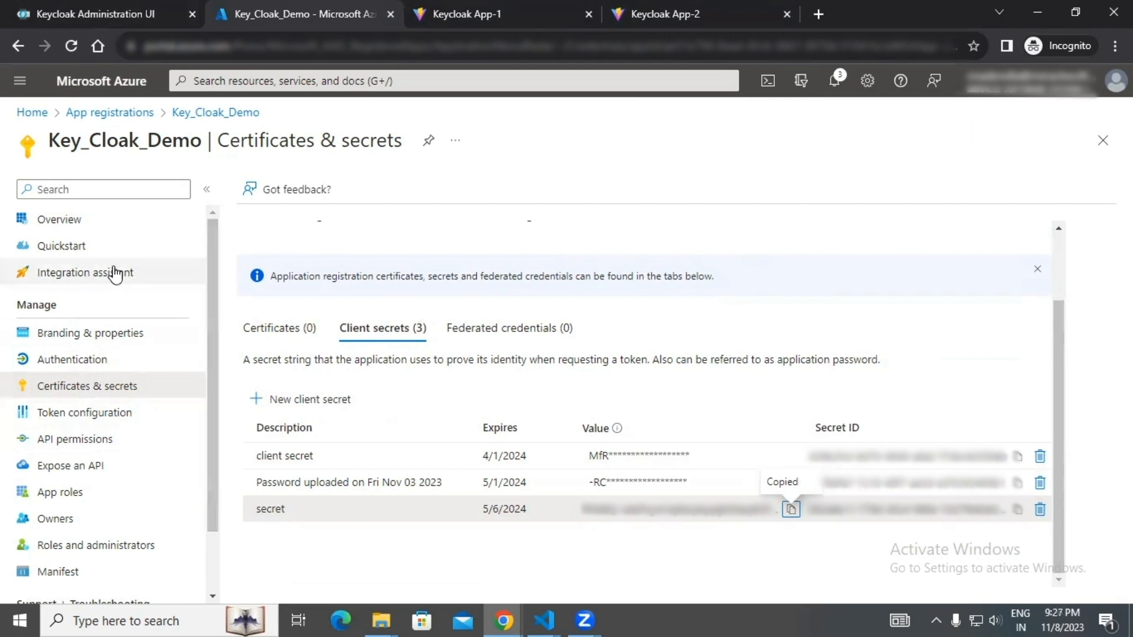
Copy the OpenID Connect metadata document URL from the Key_Cloak_Demo endpoints.
left_click(81, 226)
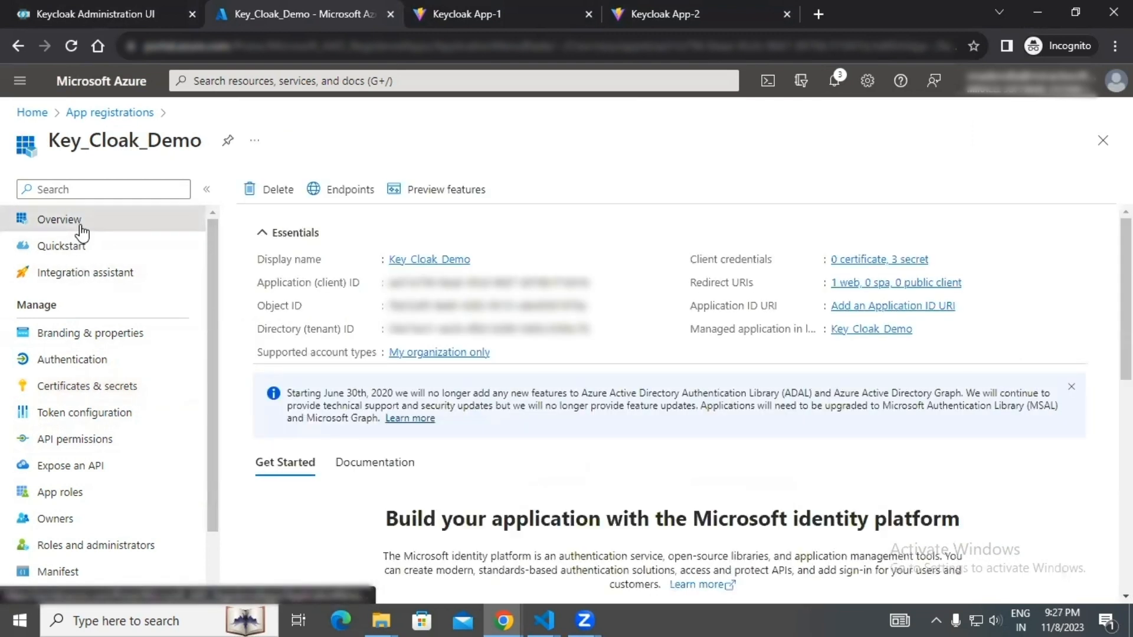
left_click(344, 192)
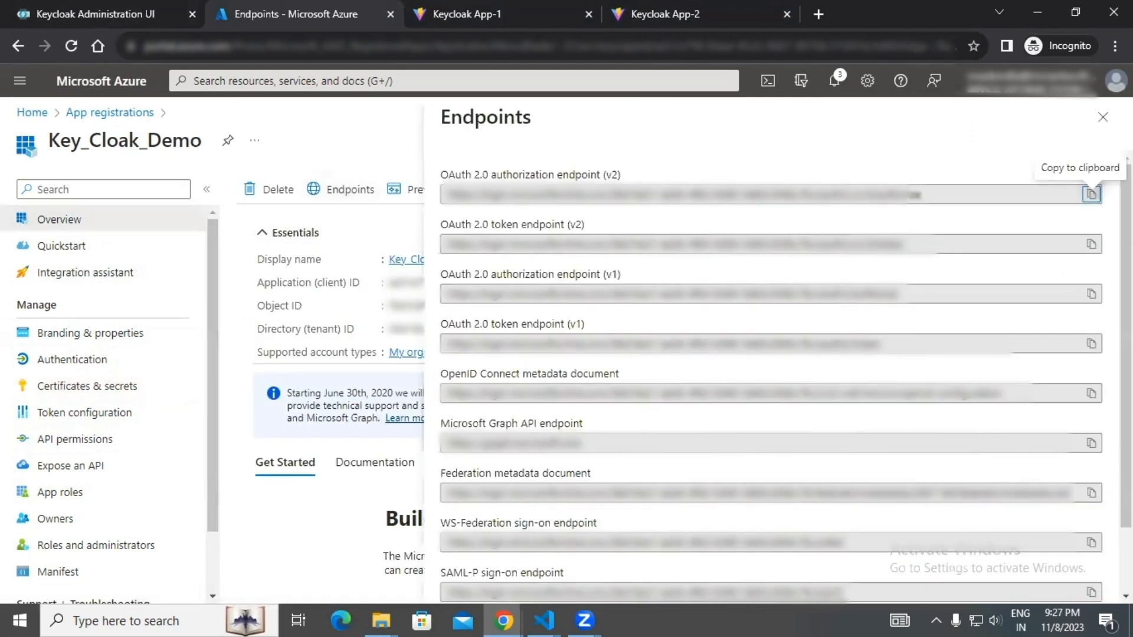
scroll(571, 518, "down", 2)
scroll(571, 518, "up", 2)
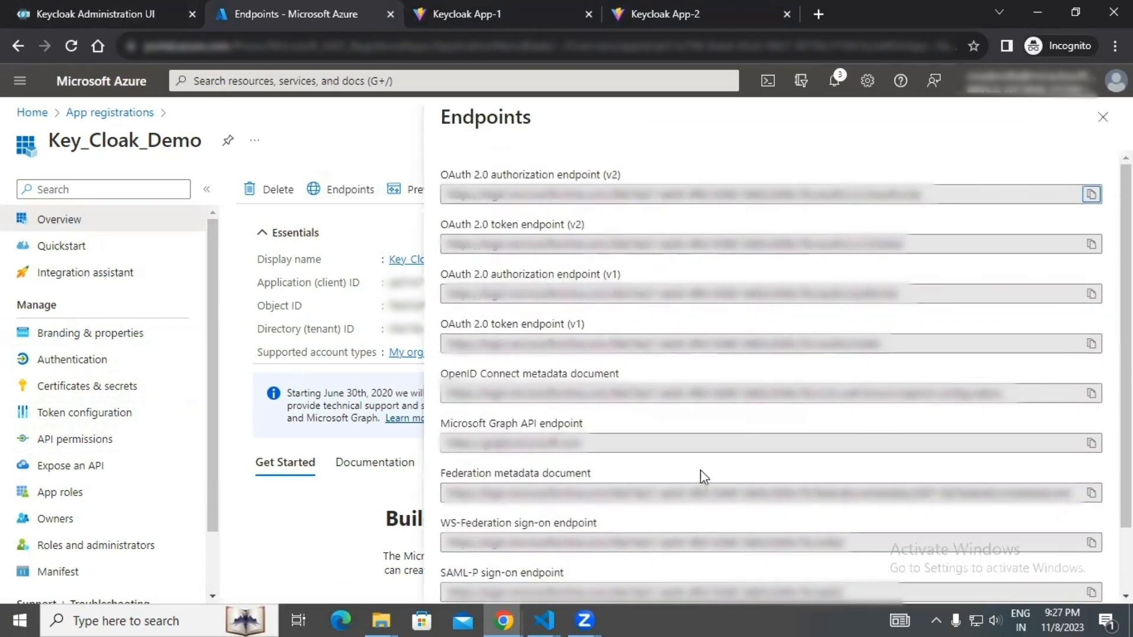
left_click(1097, 397)
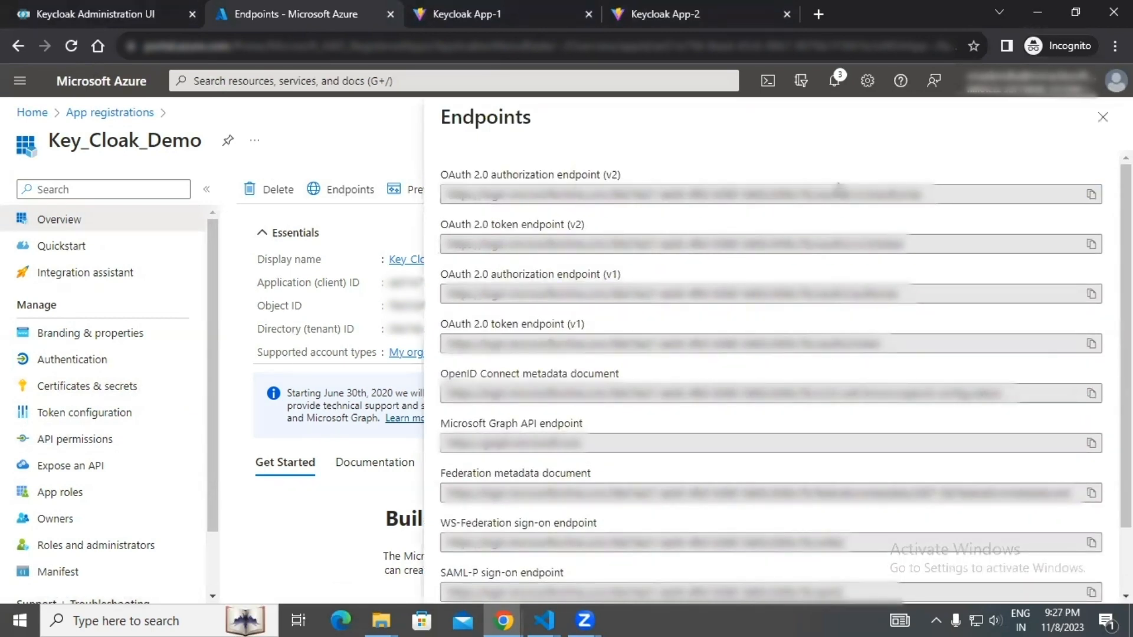
left_click(1101, 117)
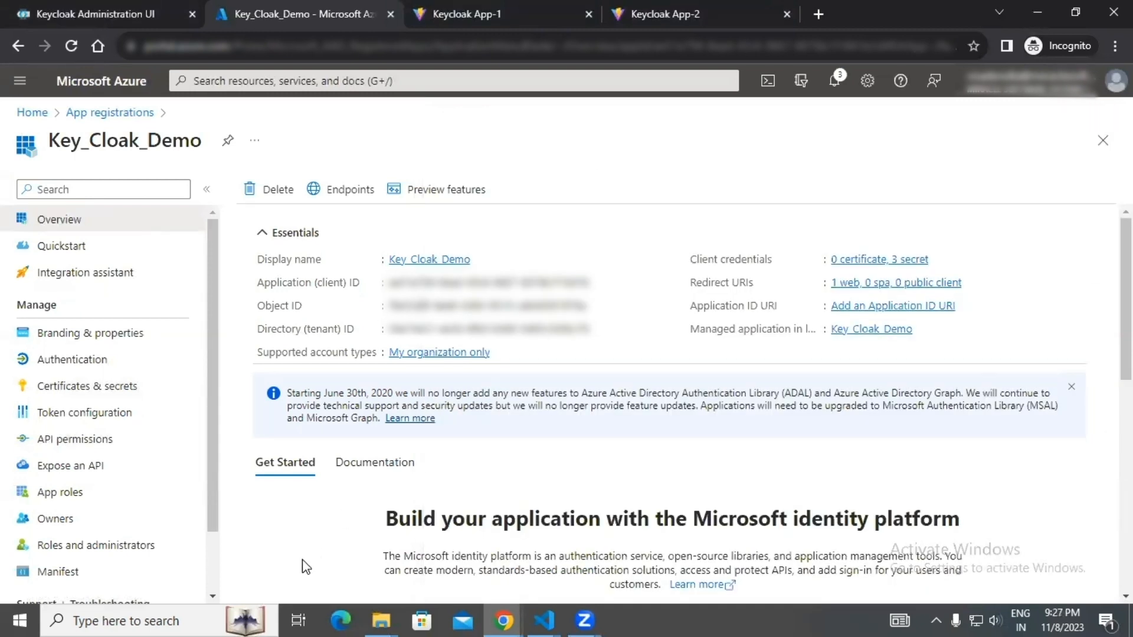
Replace the web redirect URI in Key_Cloak_Demo's authentication settings with the redirect URI copied from the Keycloak identity provider.
left_click(102, 359)
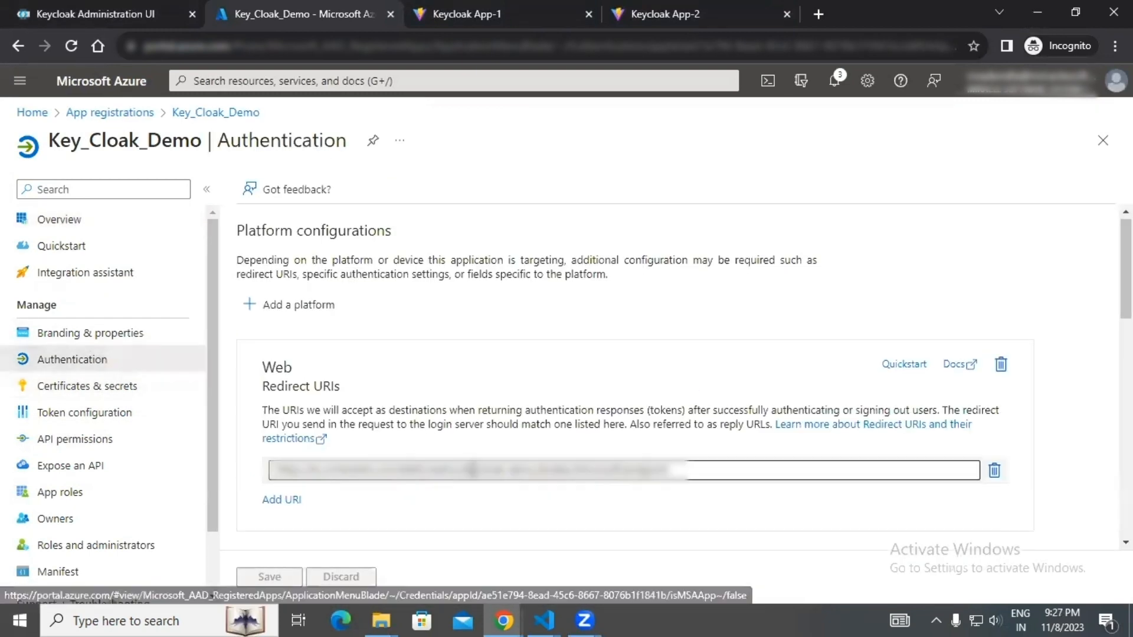
scroll(990, 425, "down", 1)
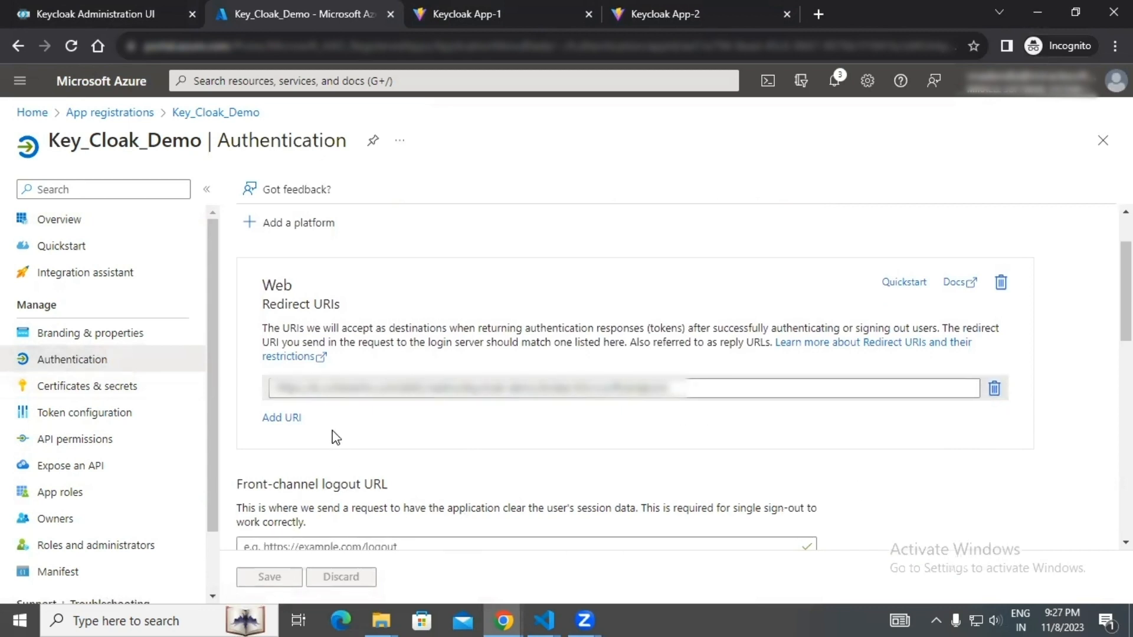
left_click(995, 390)
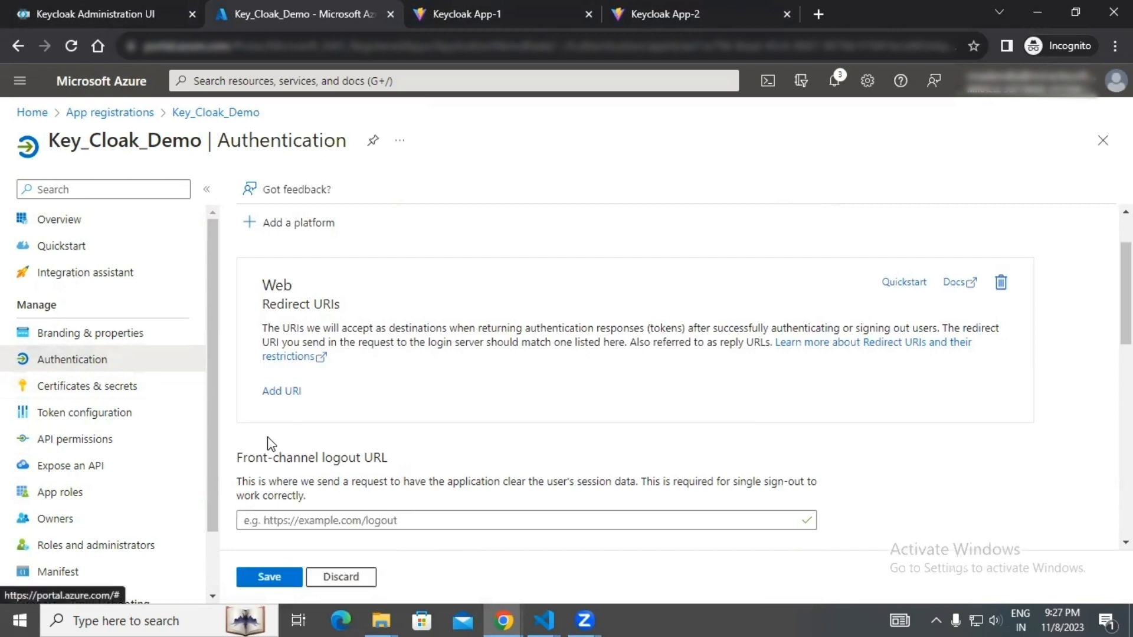
left_click(282, 394)
triple_click(375, 394)
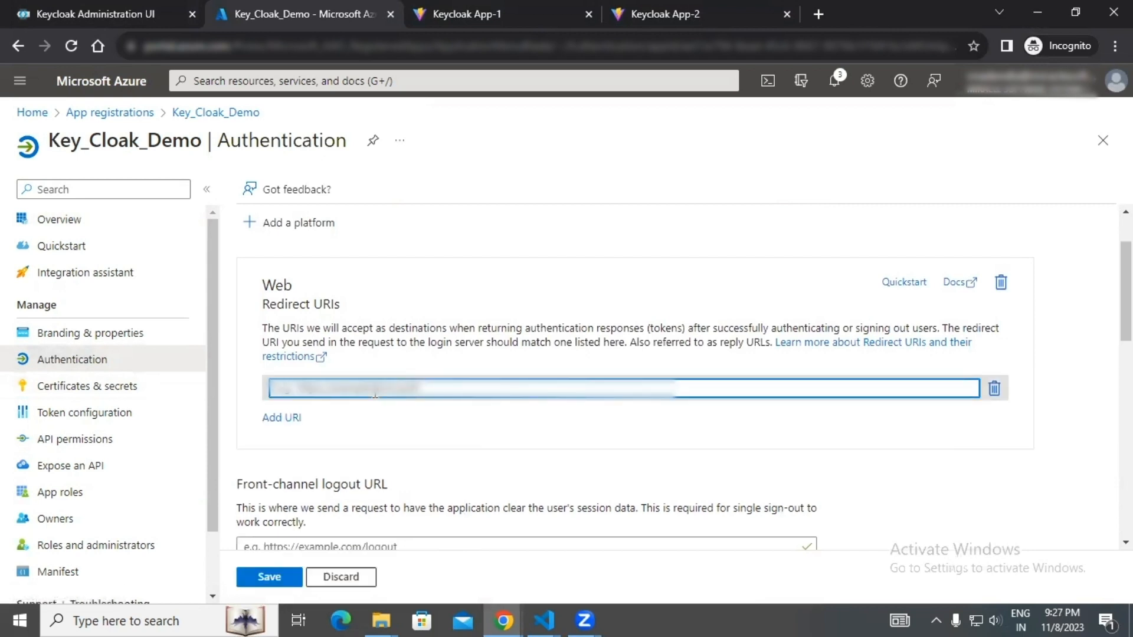
key("super+v")
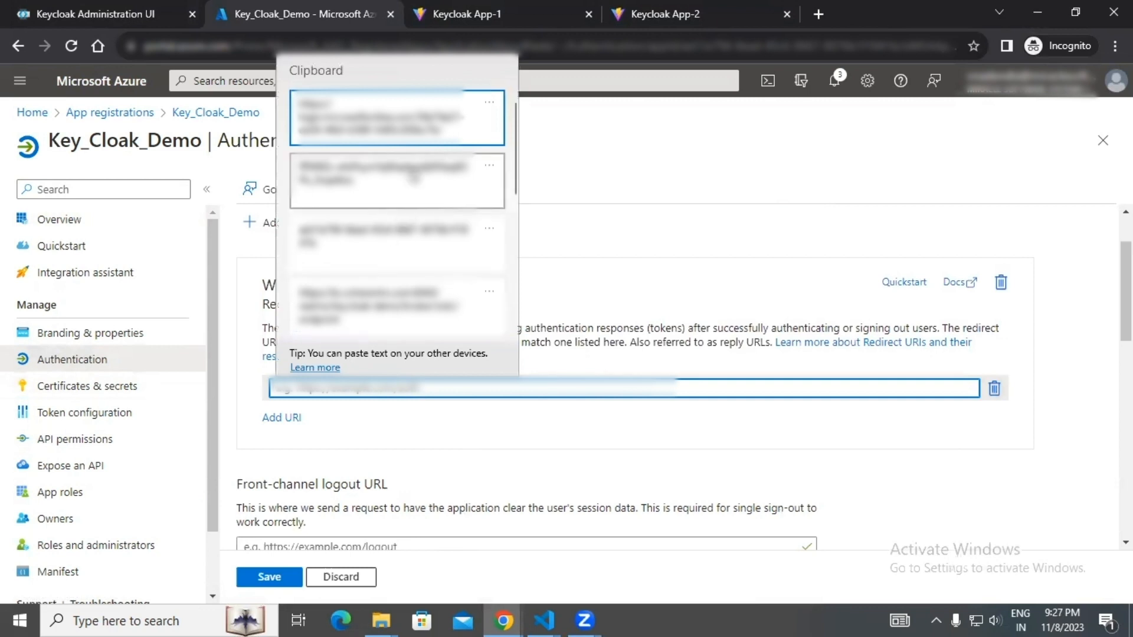
left_click(411, 313)
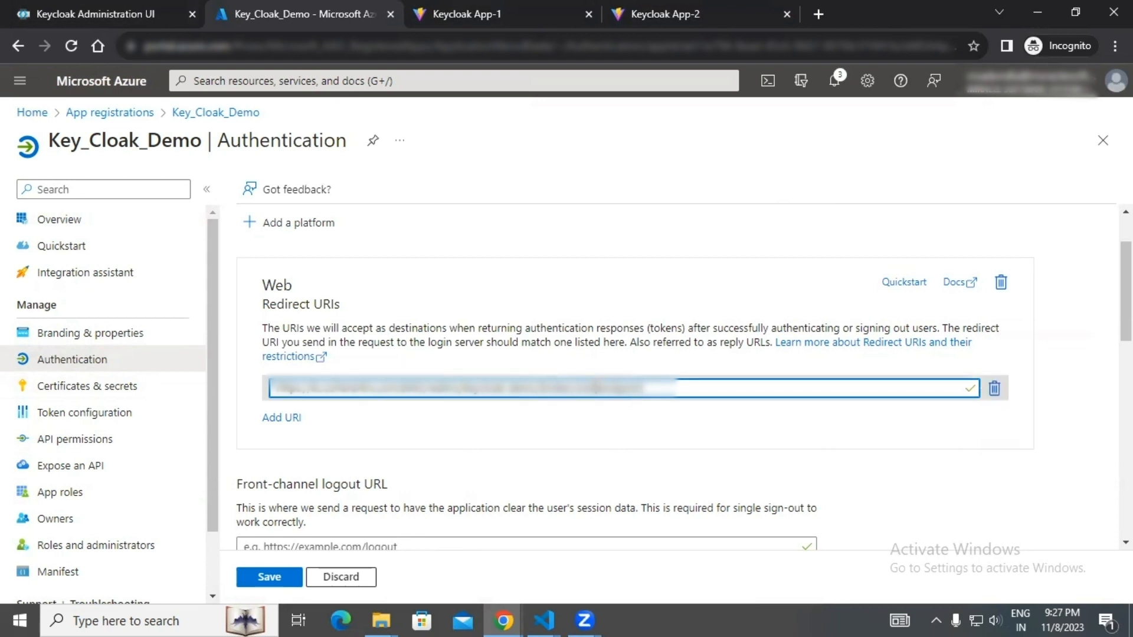
Replace the provider alias segment in the pasted web redirect URI.
left_click(596, 388)
key("BackSpace")
key("BackSpace")
key("BackSpace")
key("BackSpace")
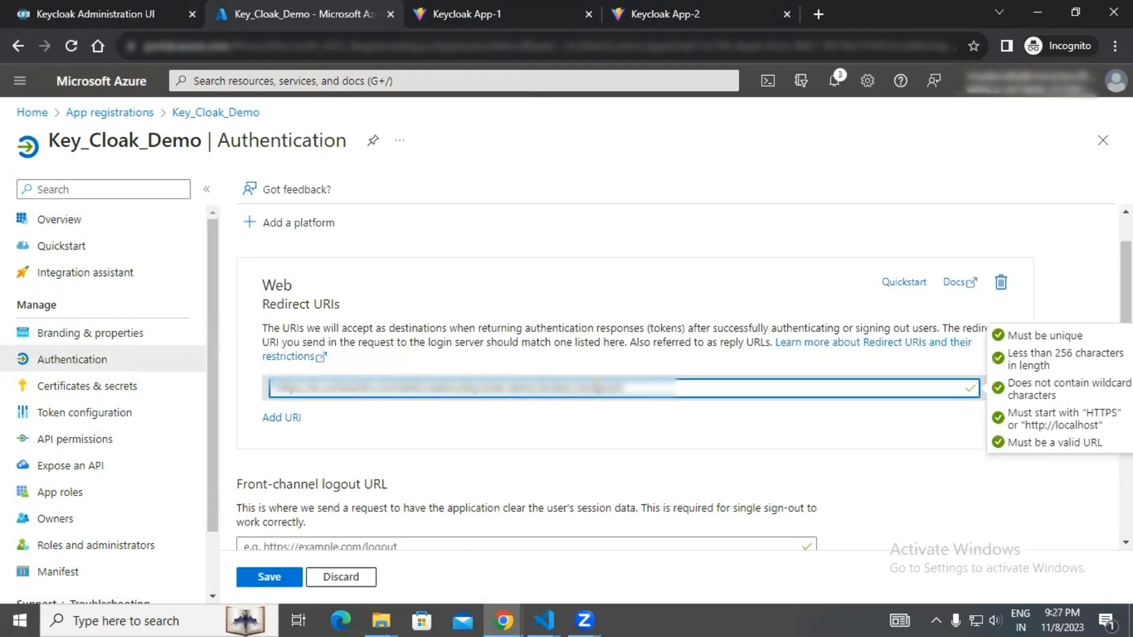
type("sacdcad")
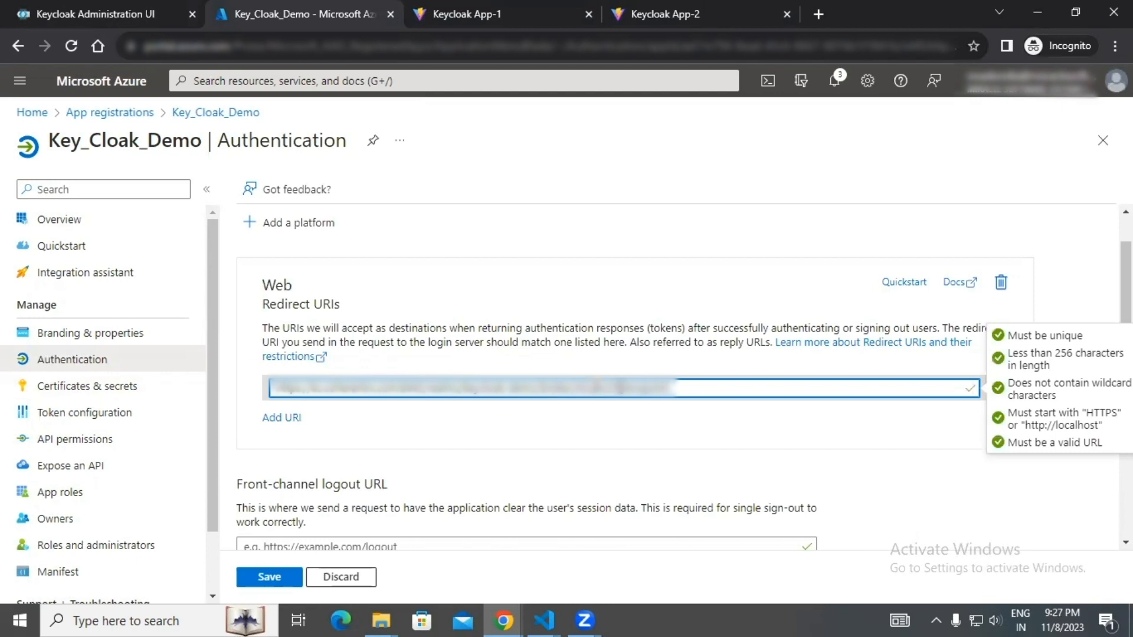
left_click(844, 460)
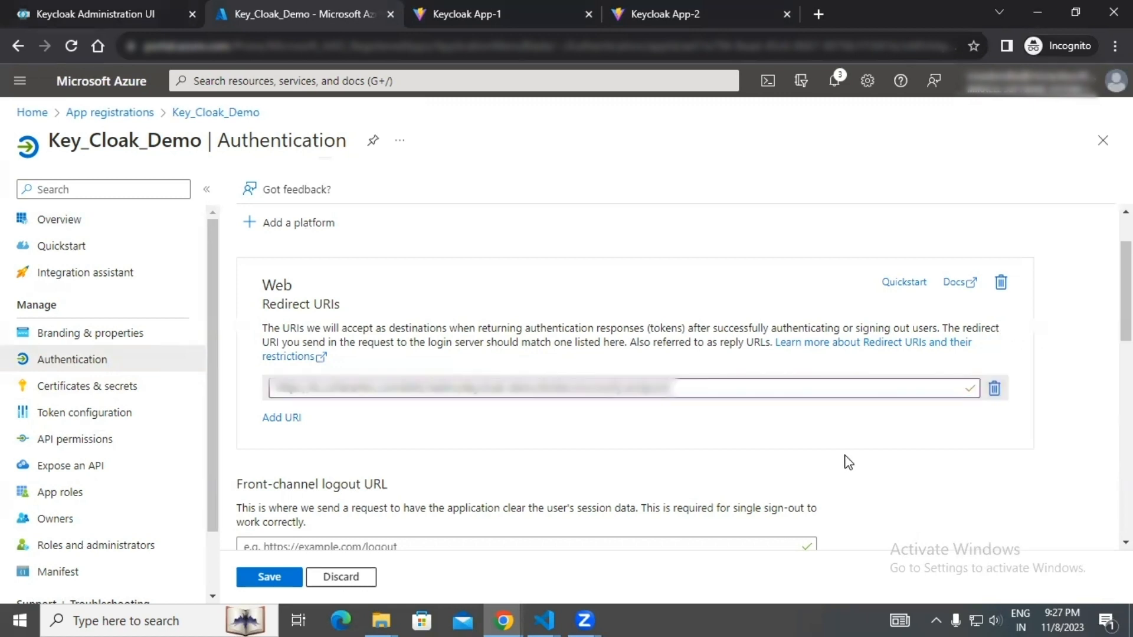
Delete the web redirect URI from Key_Cloak_Demo's authentication settings and set the Keycloak OpenID Connect provider's alias to Microsoft.
left_click(994, 390)
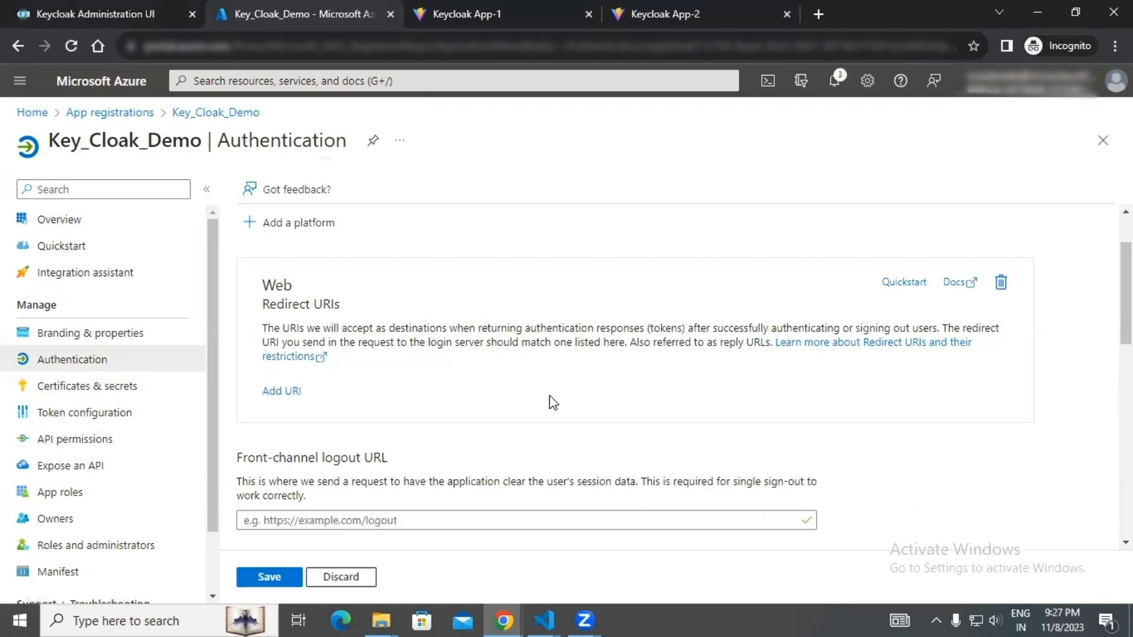
left_click(81, 8)
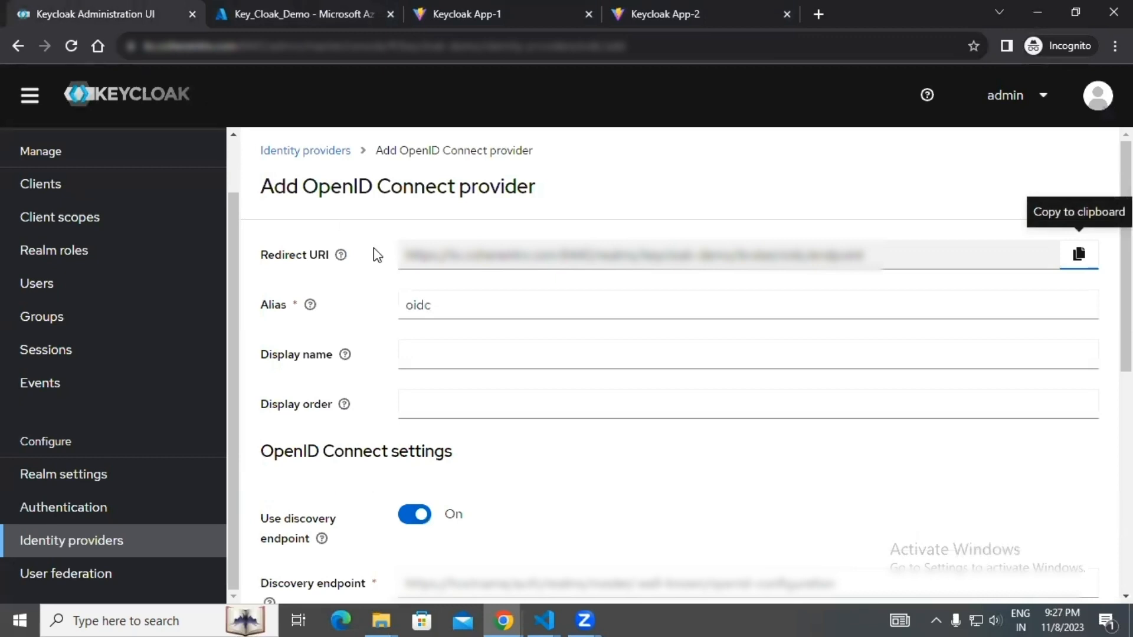
double_click(431, 301)
key("BackSpace")
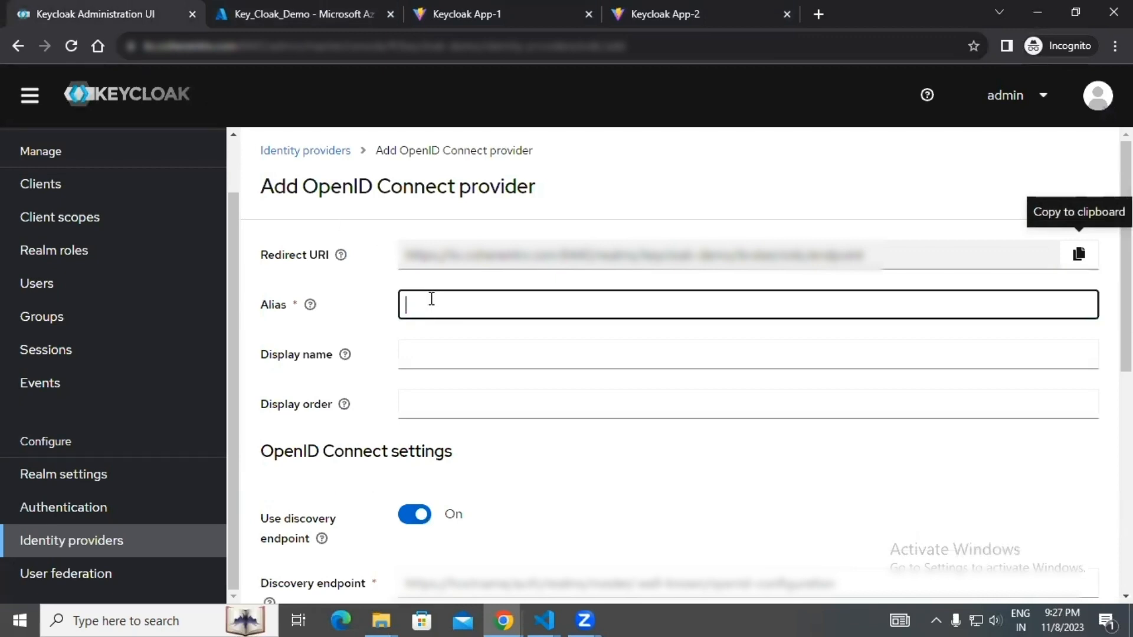
type("Micr")
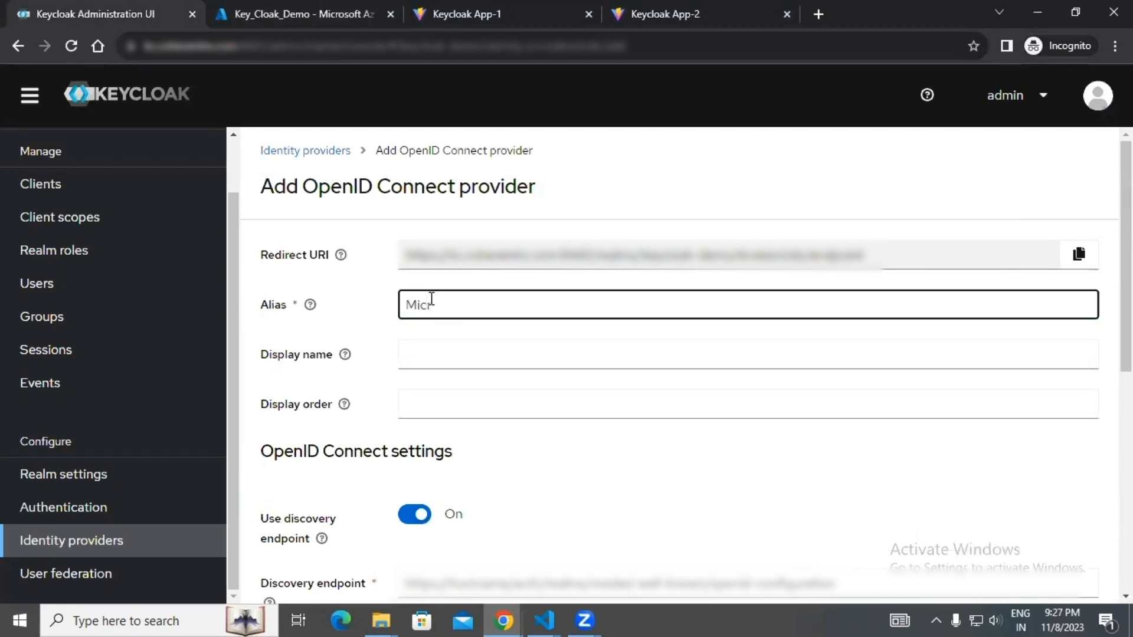
type("od")
type("o")
type("ft")
Fill the provider's discovery endpoint with the copied Azure OpenID Connect metadata document URL.
scroll(443, 354, "down", 4)
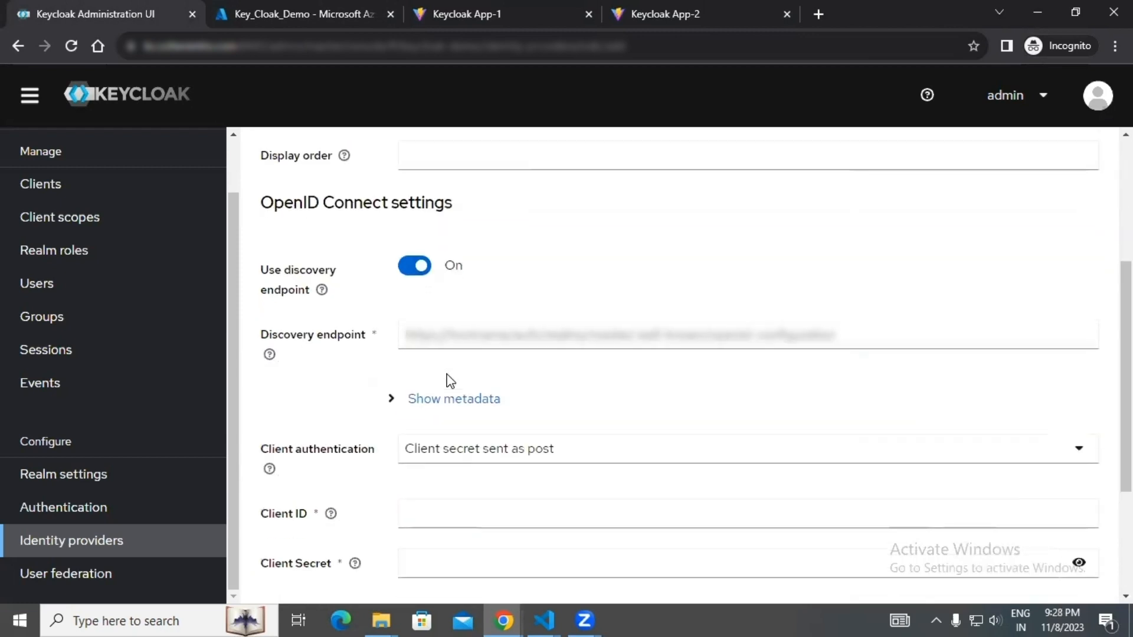
left_click(482, 335)
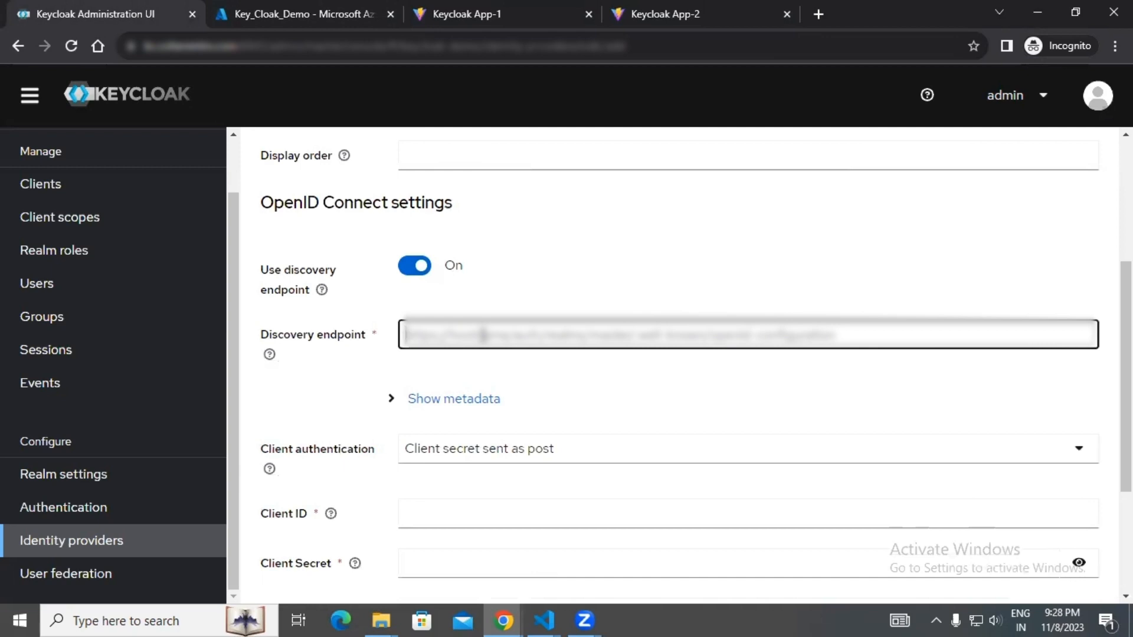
key("super+v")
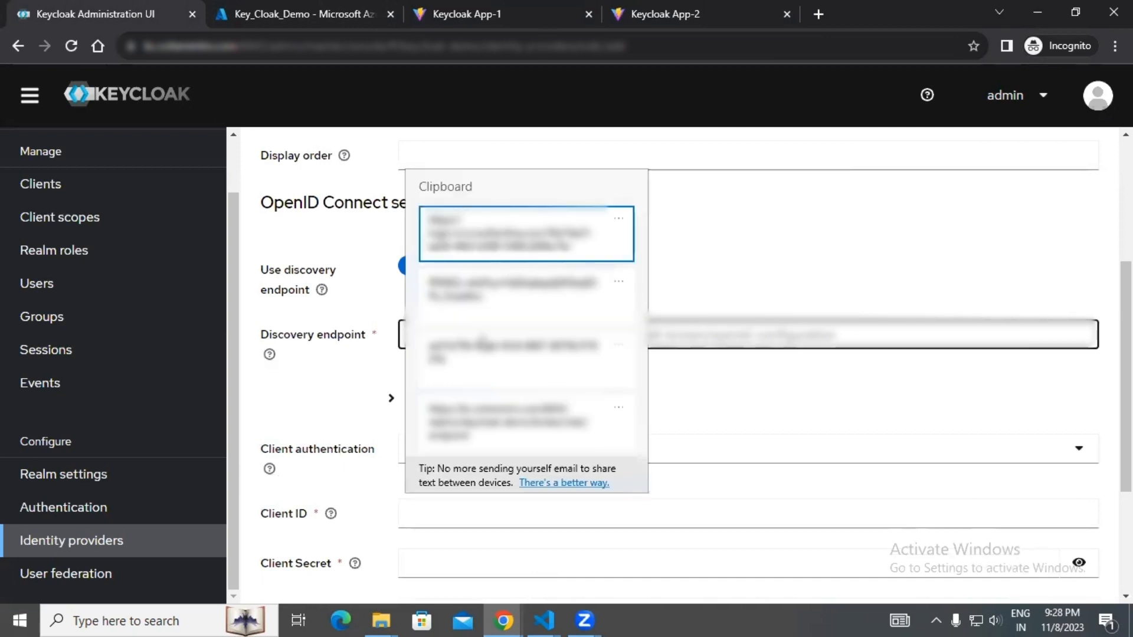
left_click(506, 253)
Paste the copied Azure client ID and client secret into the OpenID Connect settings and add the identity provider.
scroll(555, 418, "down", 1)
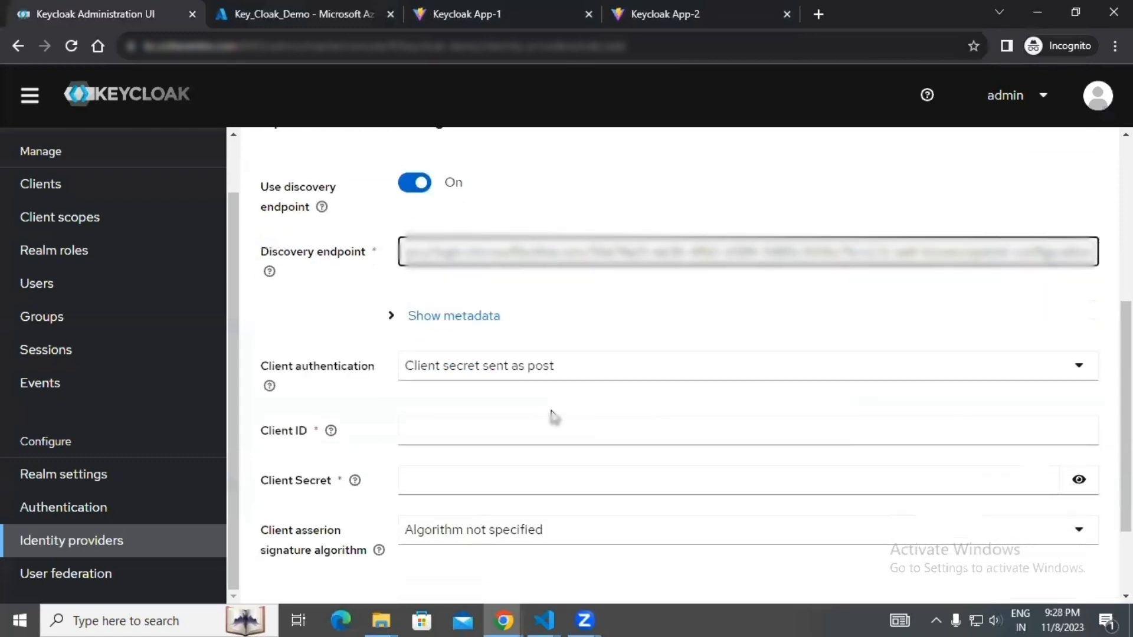
left_click(497, 444)
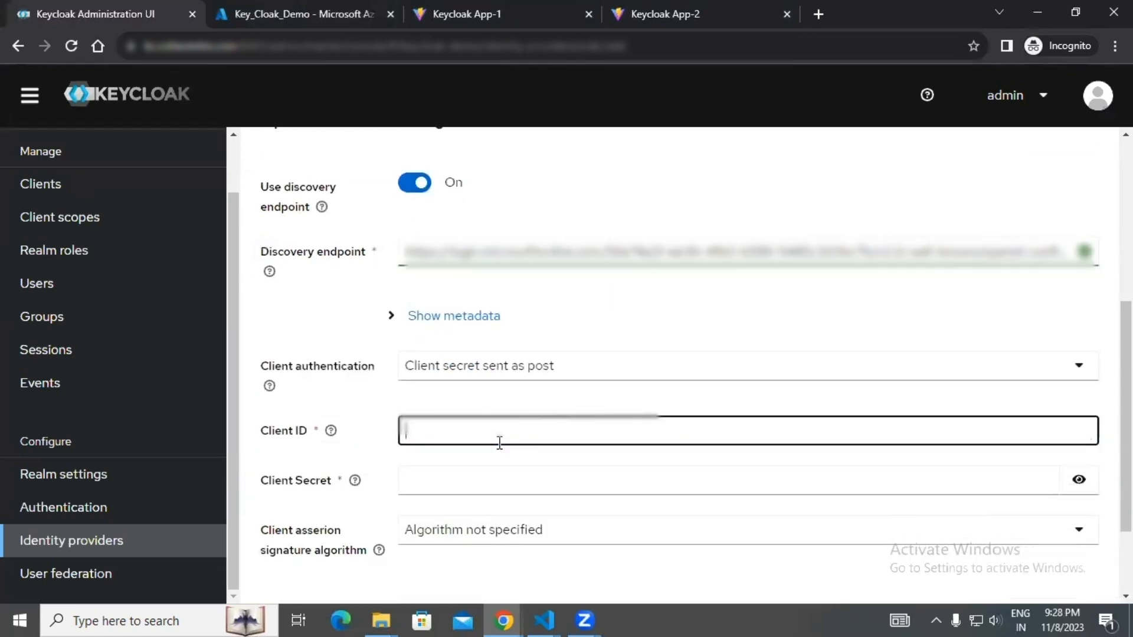
key("super+v")
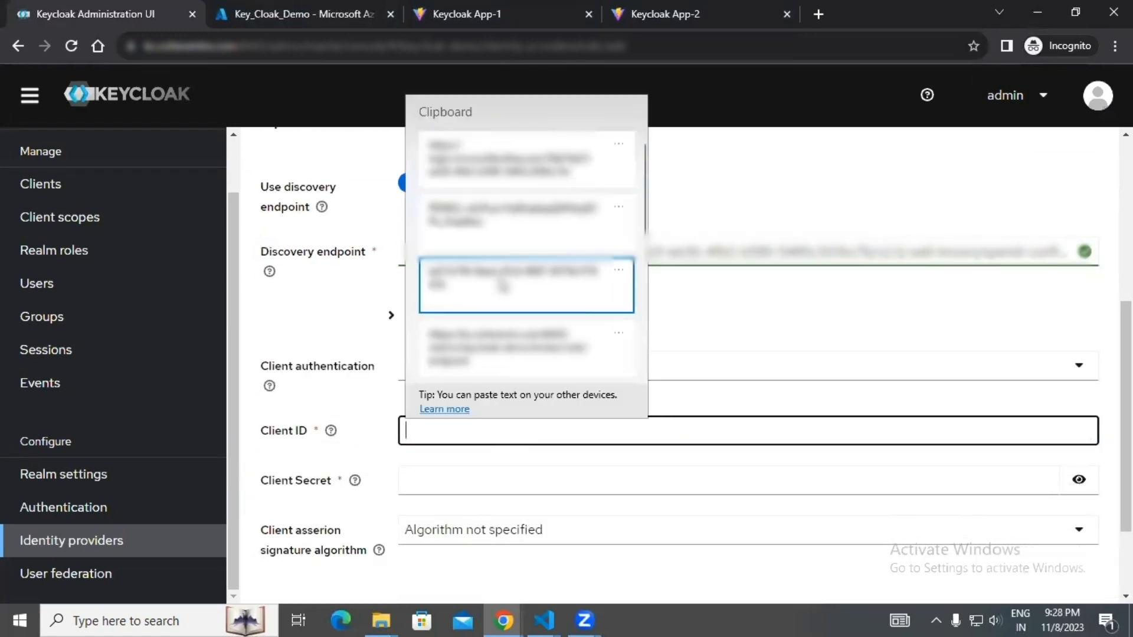
left_click(502, 286)
left_click(465, 481)
key("super+v")
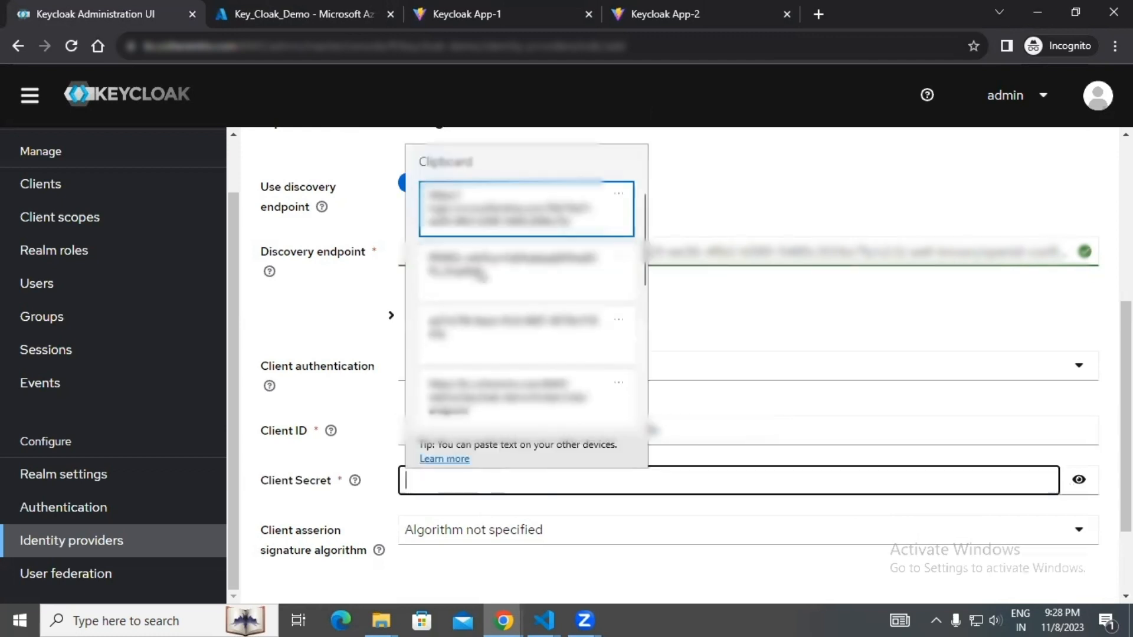
key("Return")
scroll(521, 468, "down", 2)
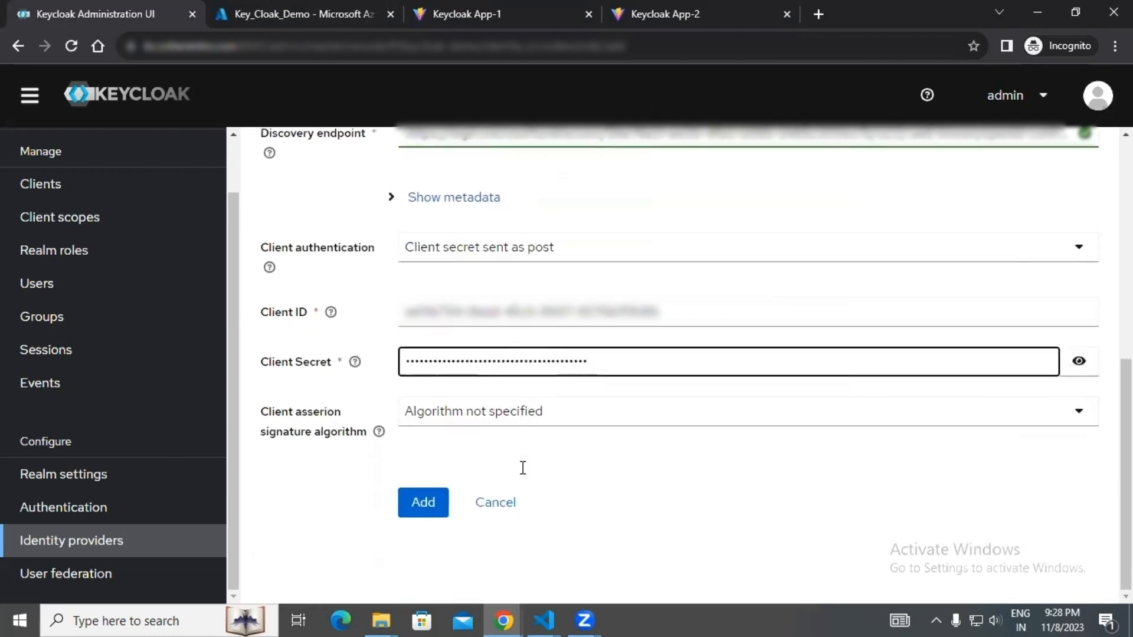
left_click(425, 509)
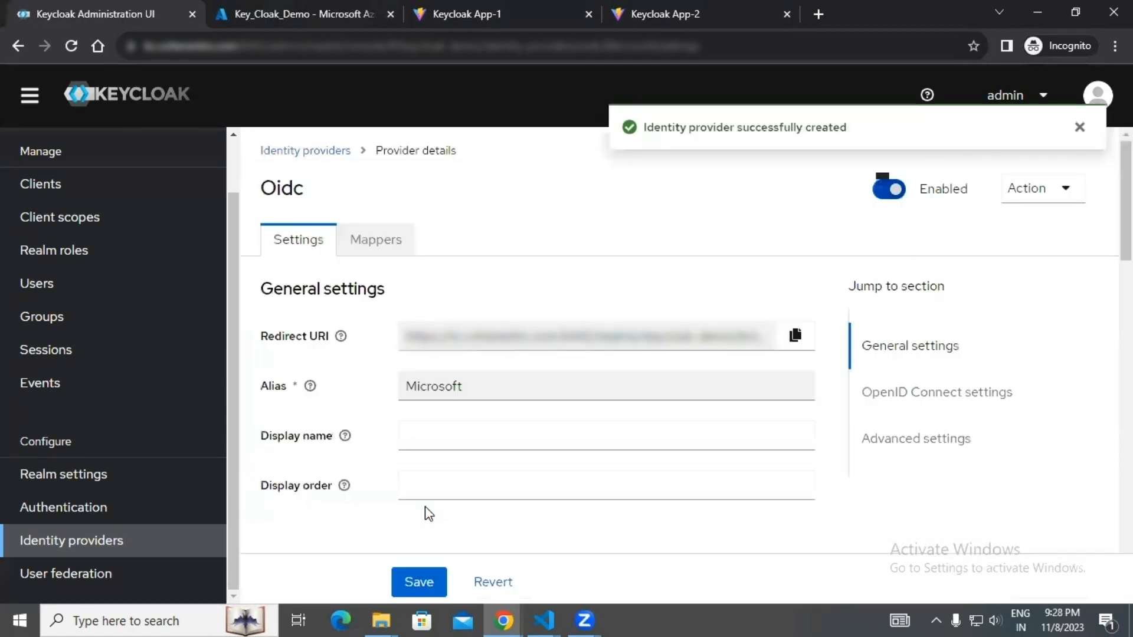
Copy the new Microsoft provider's redirect URI from Keycloak, add it as Key_Cloak_Demo's web redirect URI in Azure, and save.
left_click(795, 344)
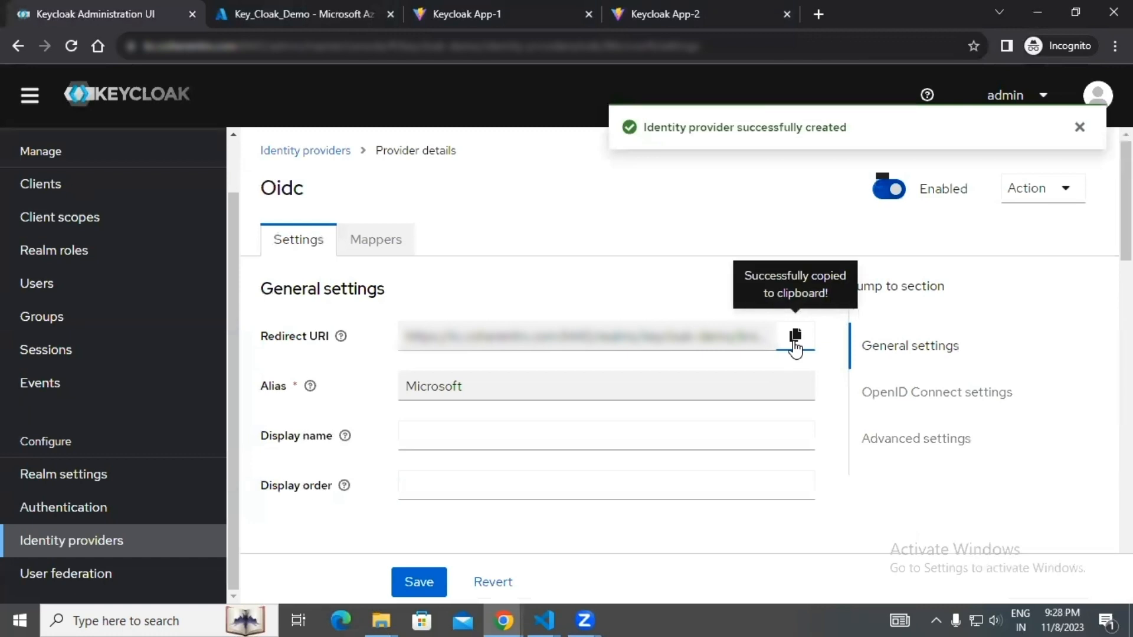
left_click(304, 16)
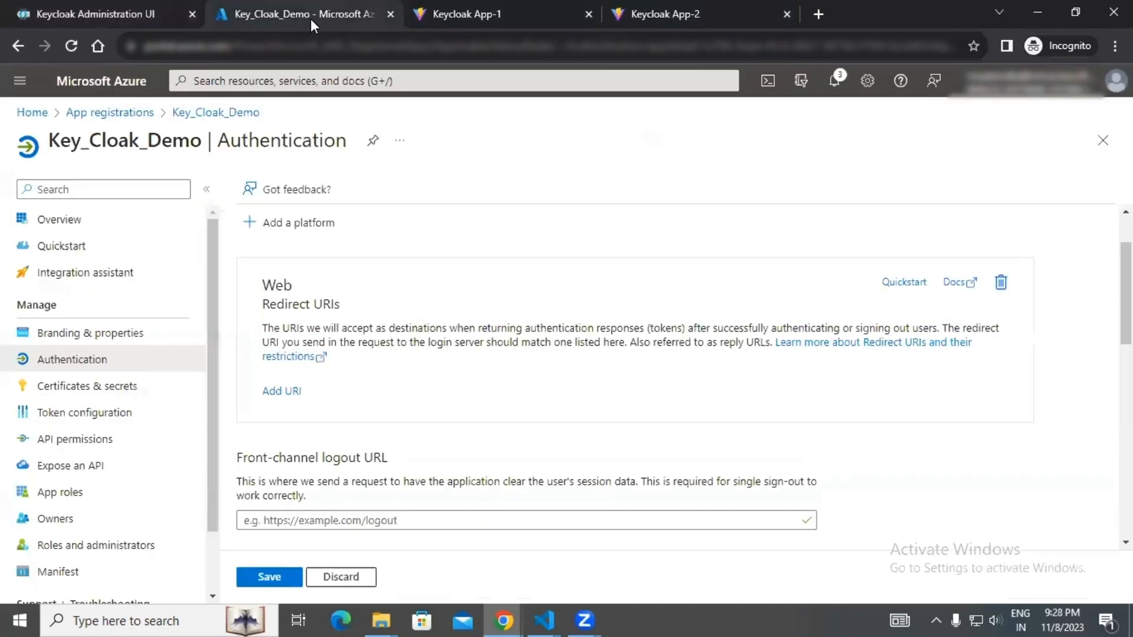
left_click(282, 392)
key("ctrl+v")
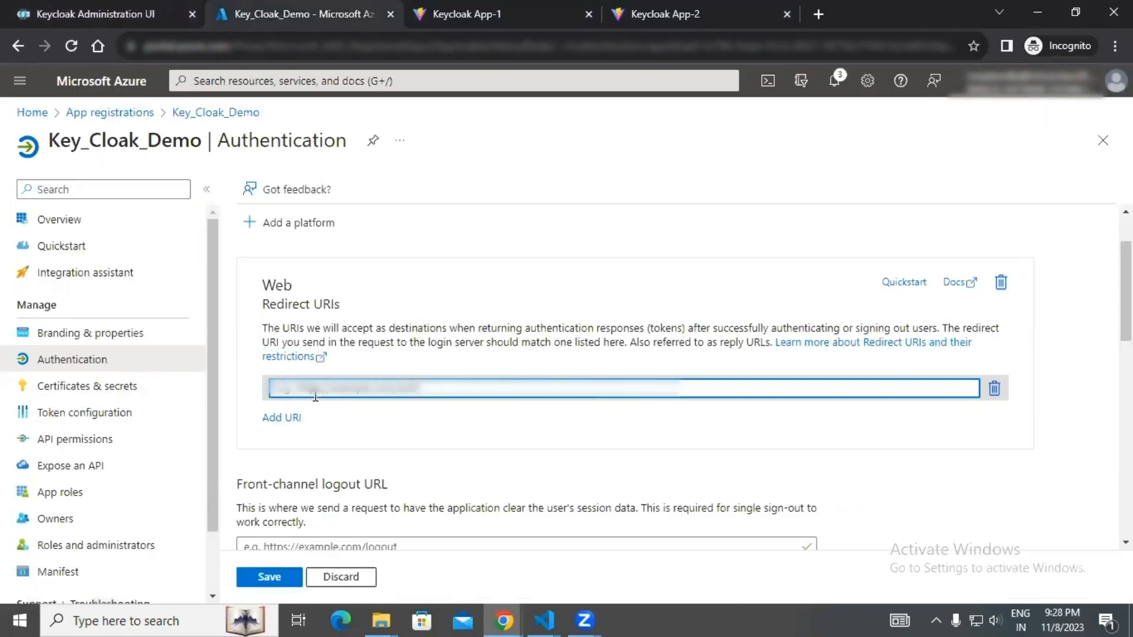
key("ctrl+v")
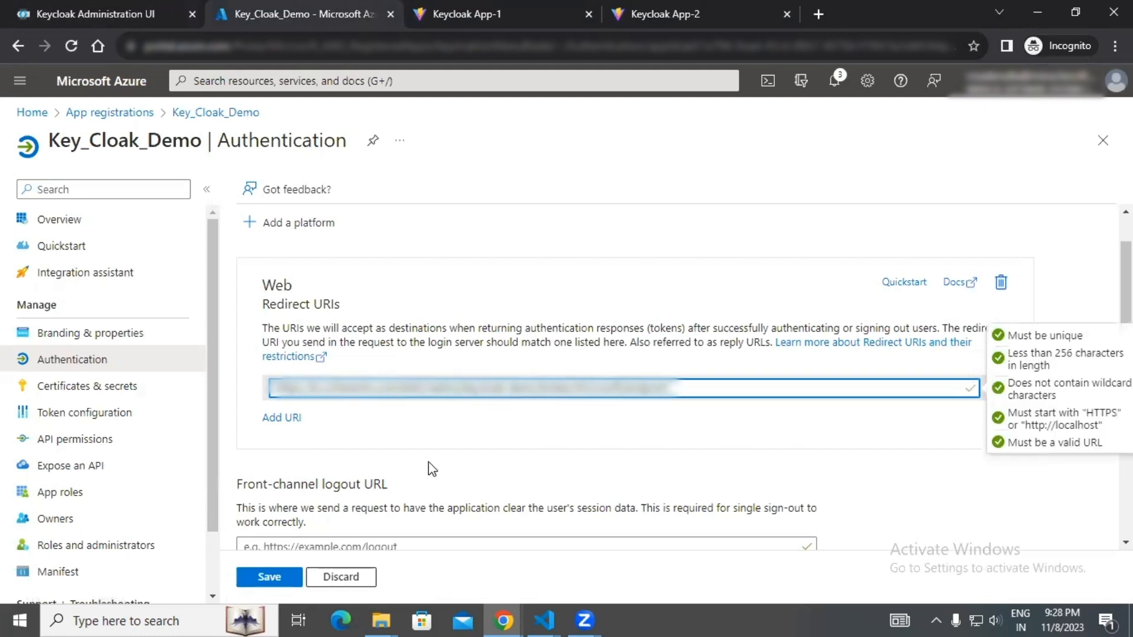
left_click(276, 582)
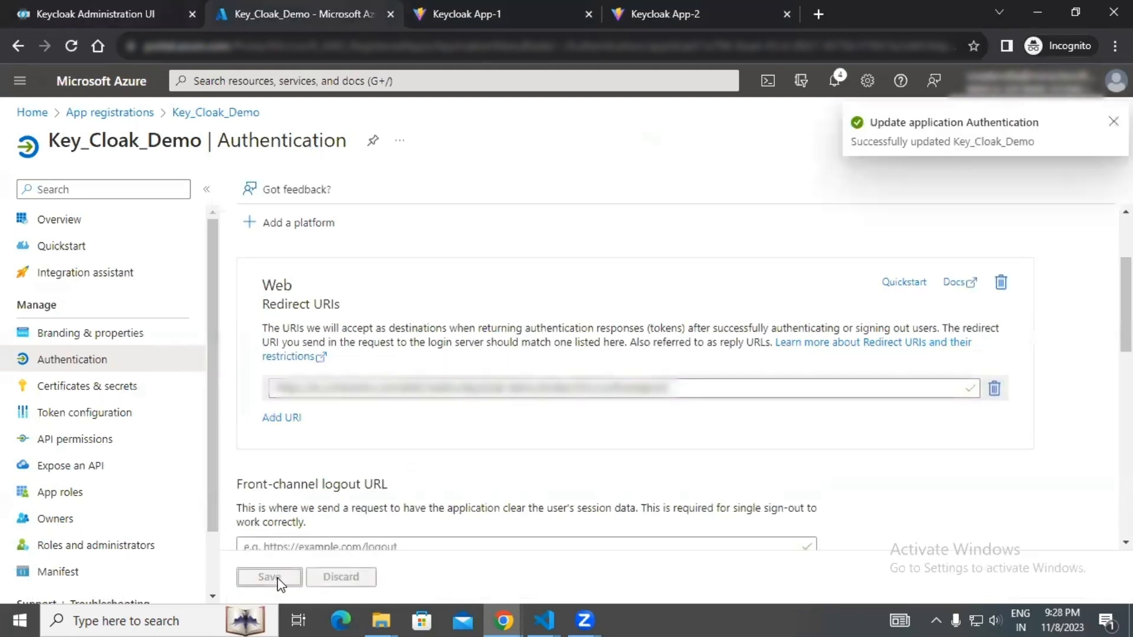
left_click(116, 8)
scroll(422, 372, "down", 5)
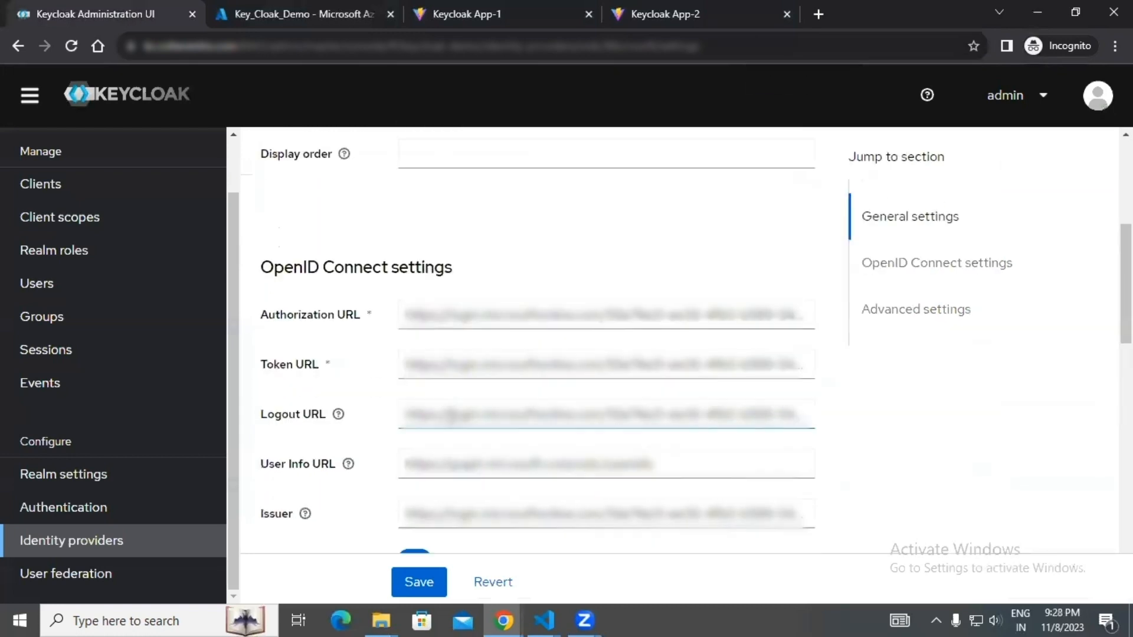
scroll(455, 425, "down", 12)
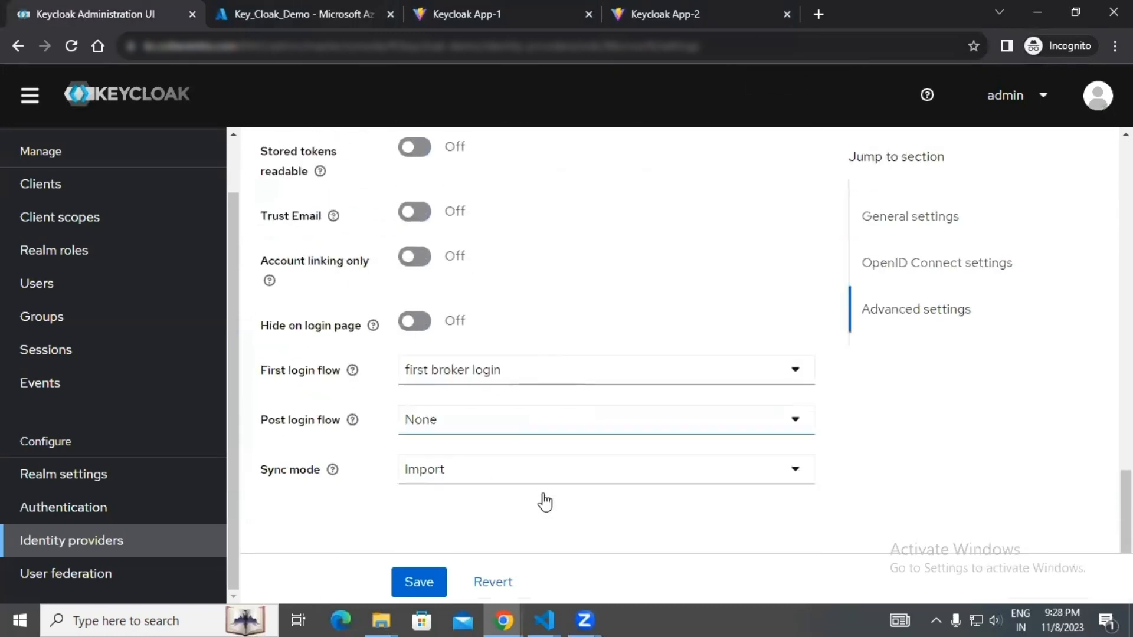
Start the login from Keycloak App-1 and choose Microsoft as the sign-in provider.
left_click(493, 12)
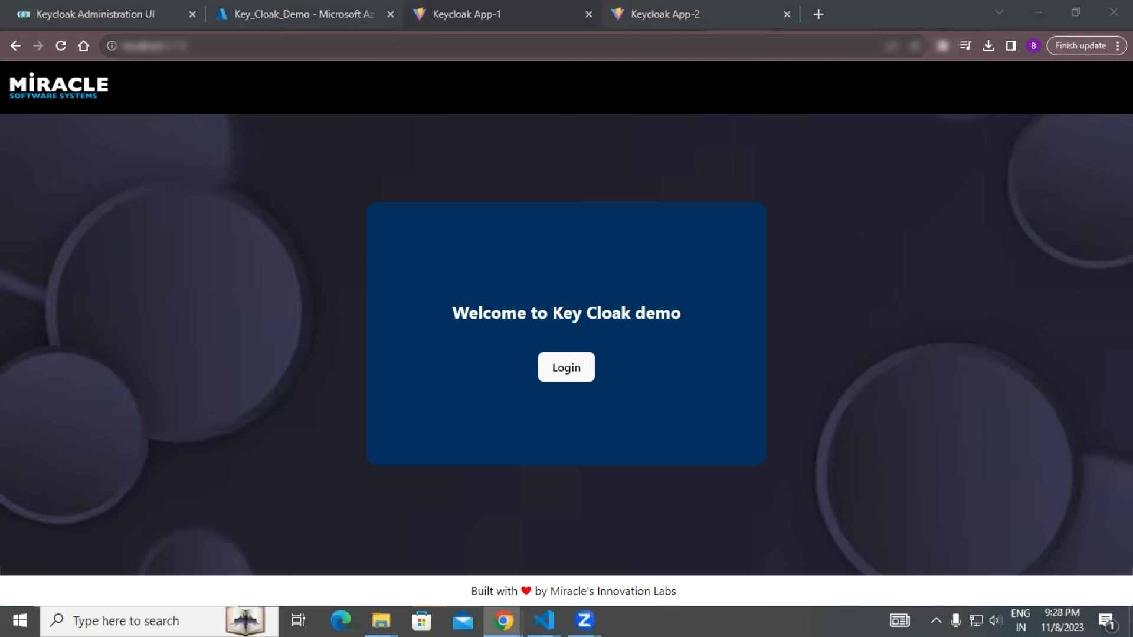
left_click(566, 368)
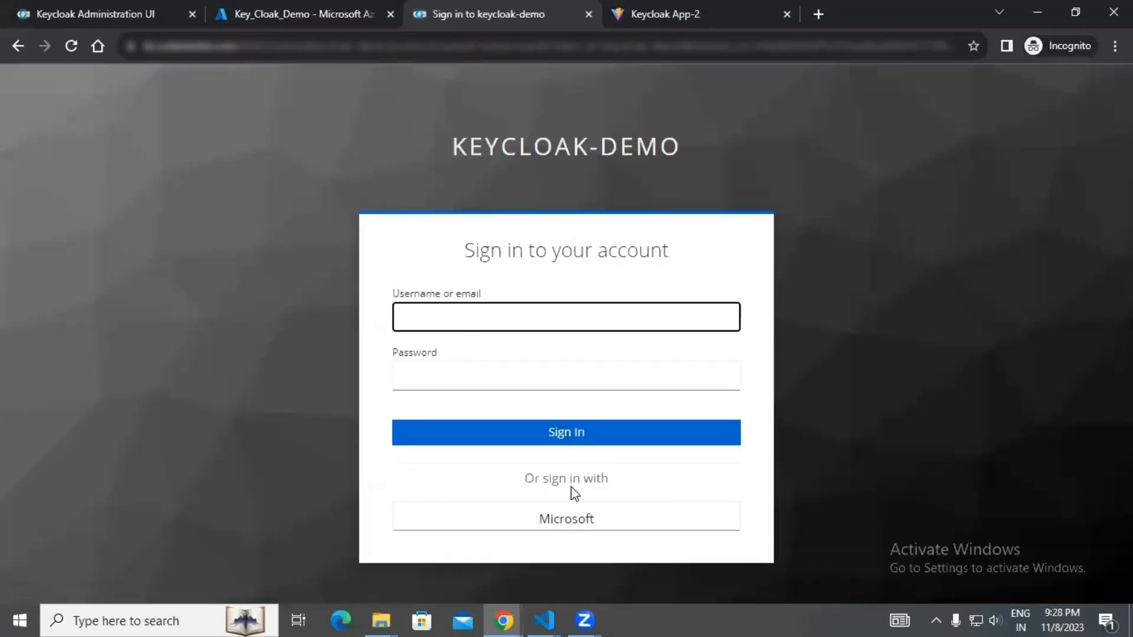
left_click(577, 525)
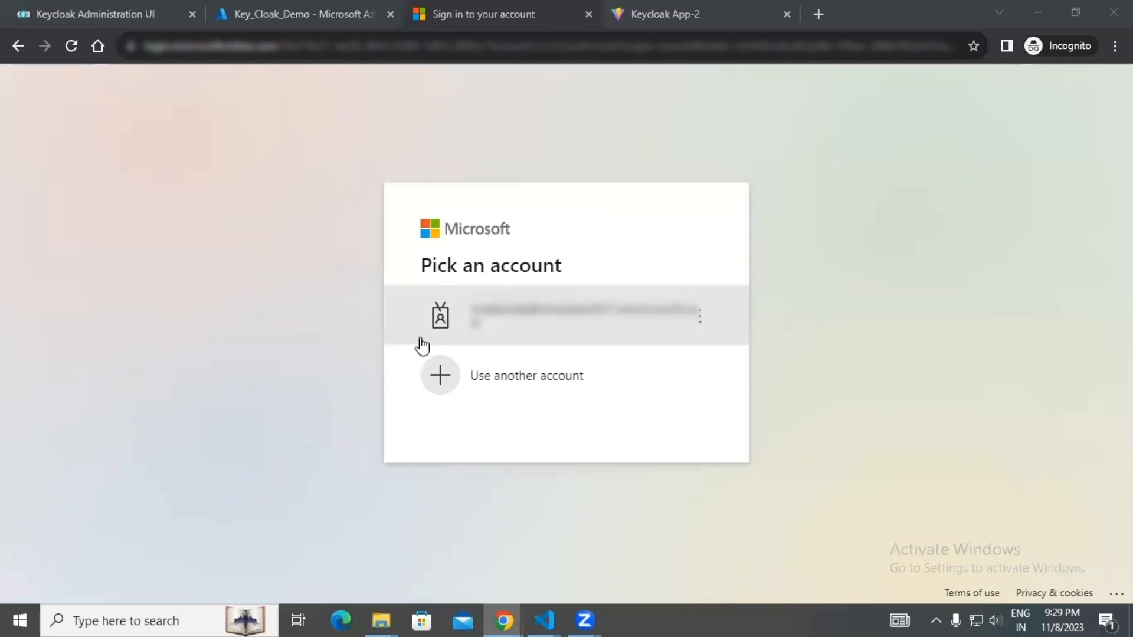
Sign in with the listed Microsoft account by entering the account password, and decline to stay signed in.
left_click(556, 340)
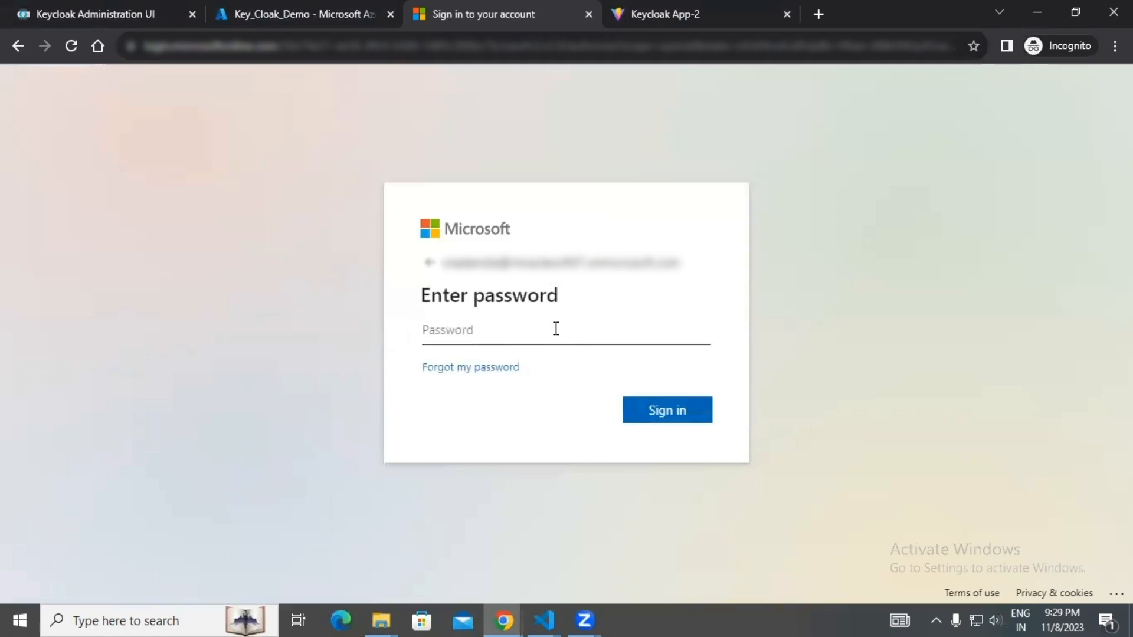
type("••••••••••")
key("Return")
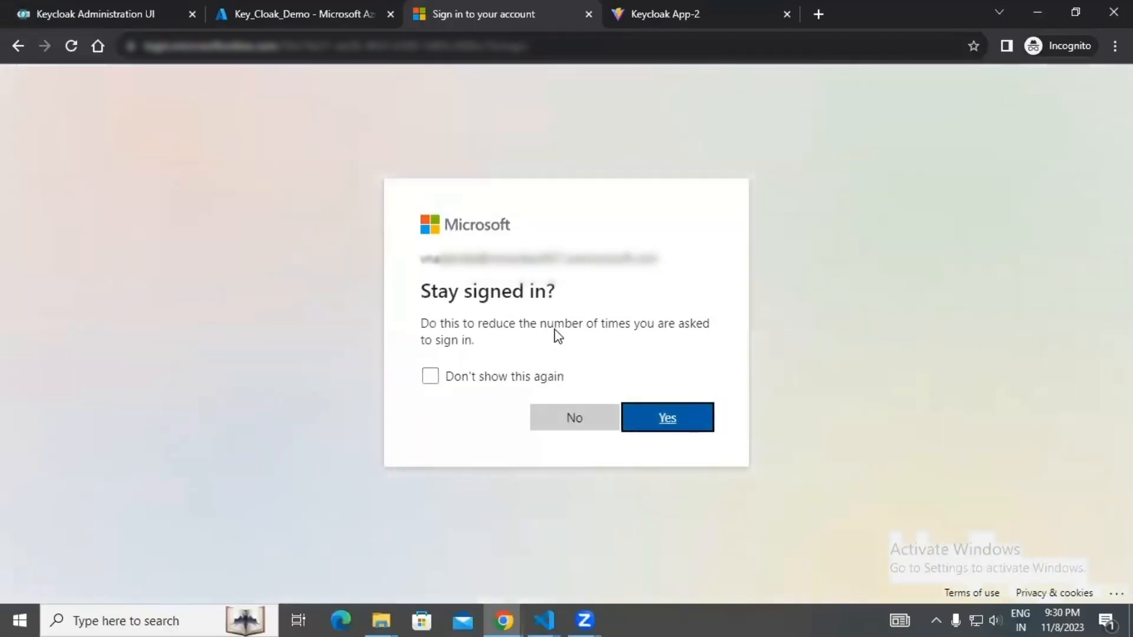
left_click(602, 426)
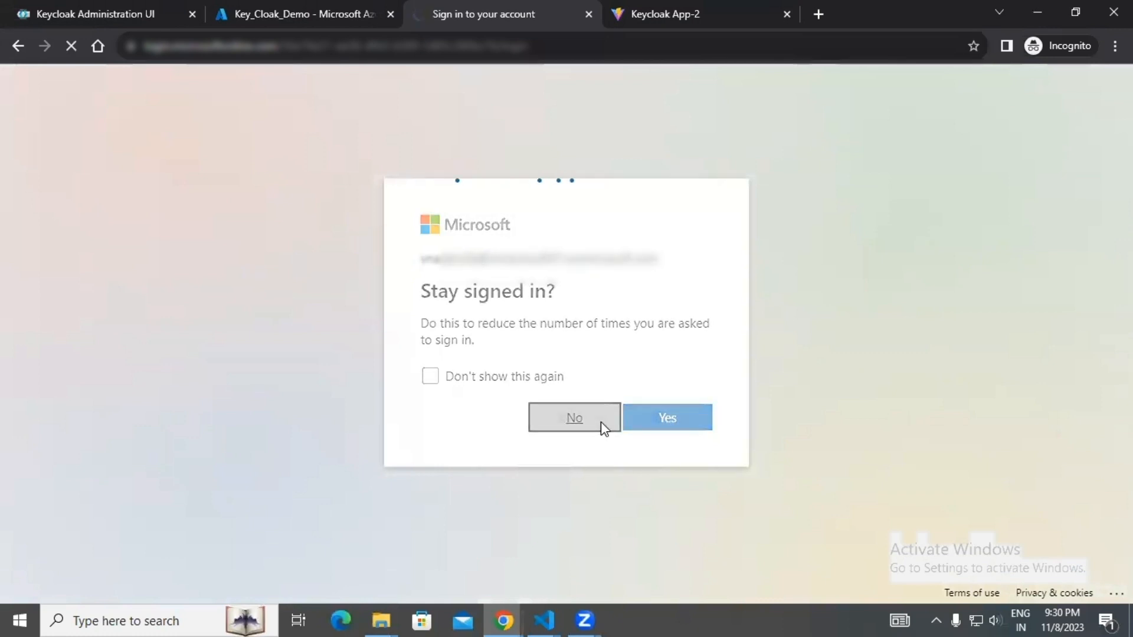